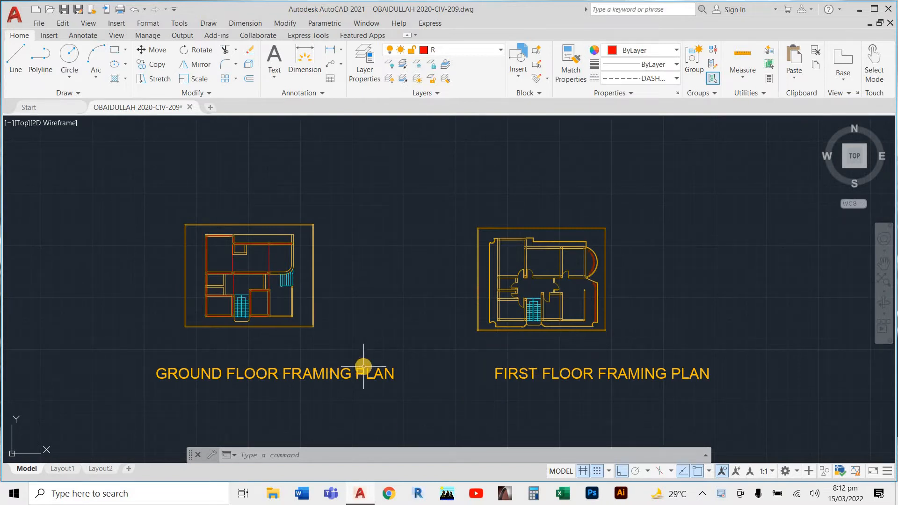
Examine the first floor framing plan's walls, columns, doors, staircase and outer edges, next to the ground floor framing plan.
{"action": "mouse_move", "coordinate": [364, 366]}
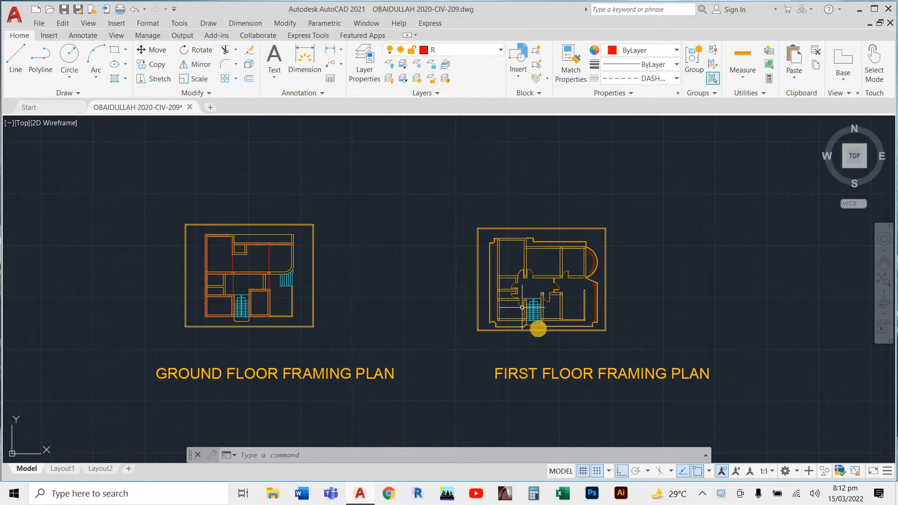
{"action": "scroll", "coordinate": [540, 329], "scroll_direction": "up", "scroll_amount": 4}
{"action": "scroll", "coordinate": [535, 330], "scroll_direction": "down", "scroll_amount": 5}
{"action": "scroll", "coordinate": [525, 308], "scroll_direction": "up", "scroll_amount": 3}
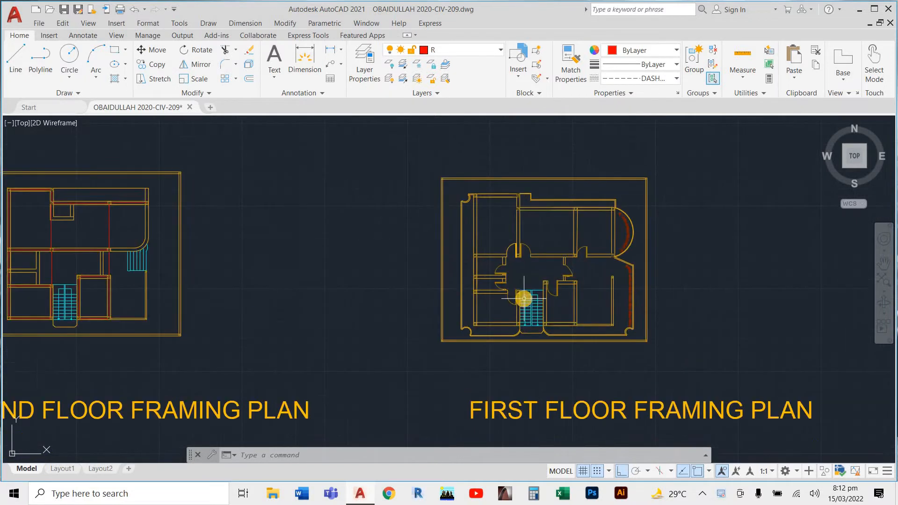
{"action": "mouse_move", "coordinate": [518, 298]}
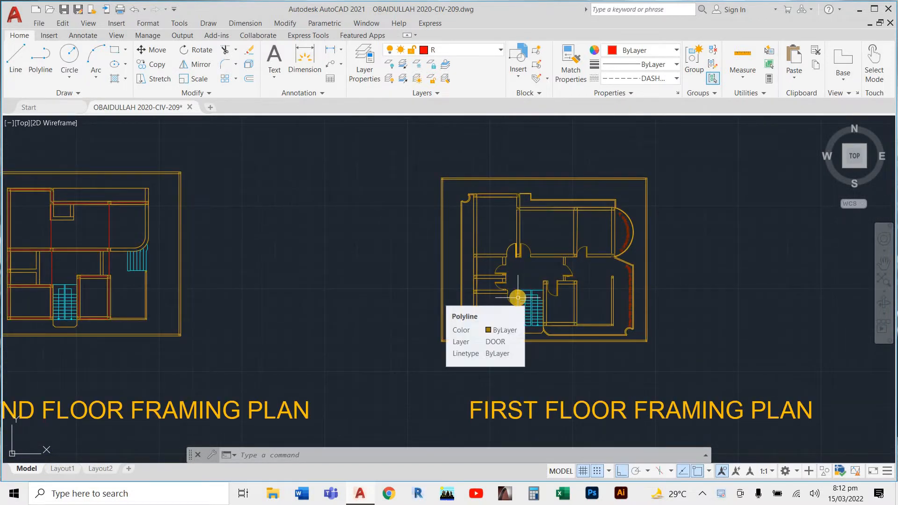
{"action": "scroll", "coordinate": [457, 225], "scroll_direction": "up", "scroll_amount": 6}
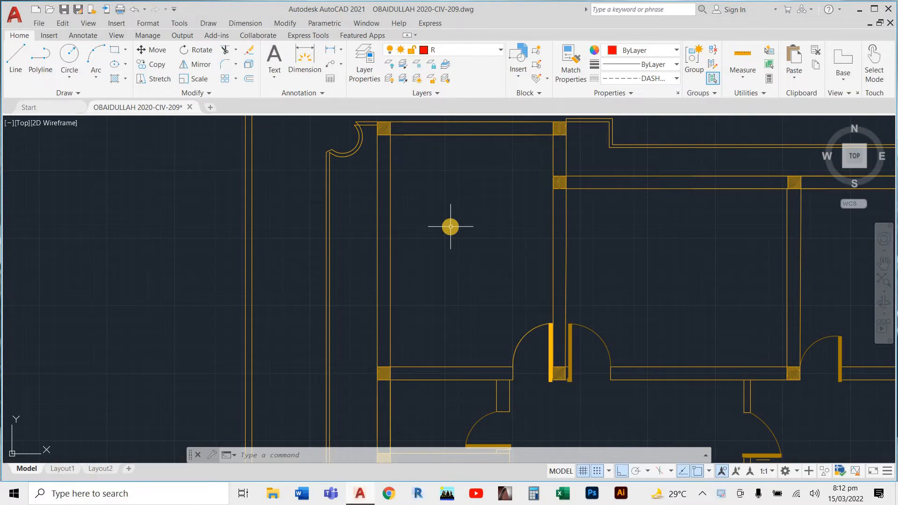
{"action": "scroll", "coordinate": [491, 260], "scroll_direction": "down", "scroll_amount": 5}
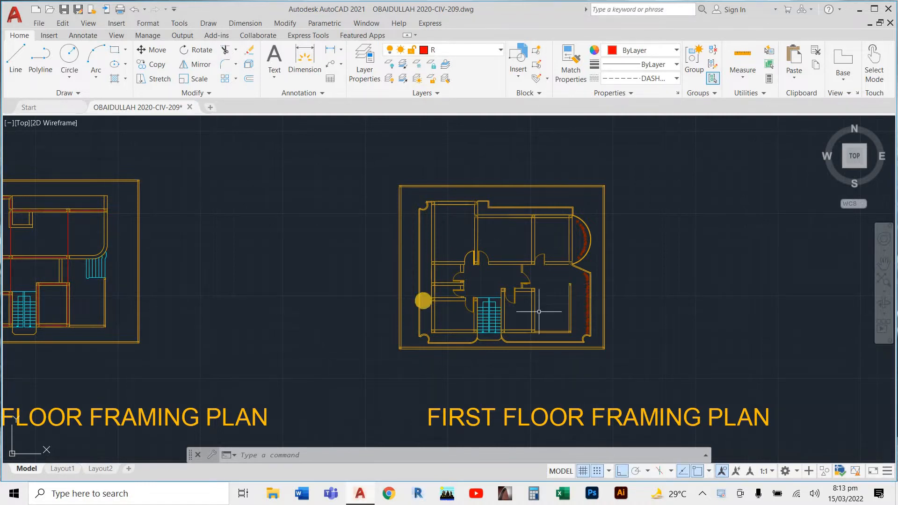
{"action": "scroll", "coordinate": [427, 301], "scroll_direction": "up", "scroll_amount": 6}
{"action": "scroll", "coordinate": [472, 346], "scroll_direction": "down", "scroll_amount": 5}
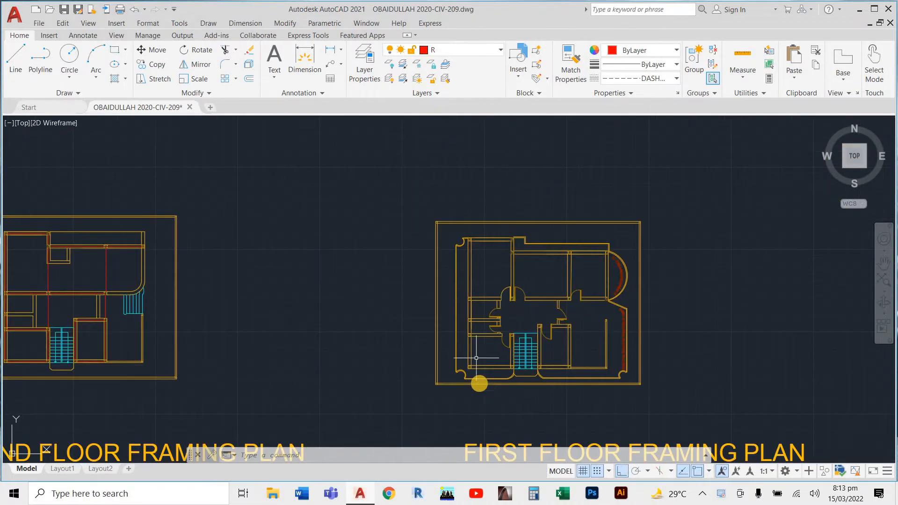
{"action": "scroll", "coordinate": [449, 323], "scroll_direction": "up", "scroll_amount": 10}
{"action": "scroll", "coordinate": [507, 331], "scroll_direction": "down", "scroll_amount": 6}
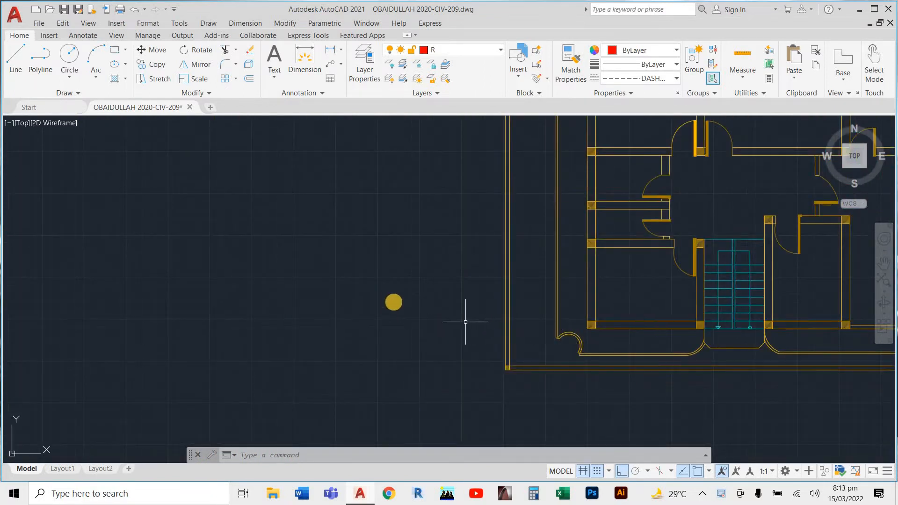
{"action": "scroll", "coordinate": [466, 323], "scroll_direction": "down", "scroll_amount": 6}
{"action": "scroll", "coordinate": [387, 318], "scroll_direction": "up", "scroll_amount": 6}
{"action": "scroll", "coordinate": [171, 309], "scroll_direction": "up", "scroll_amount": 6}
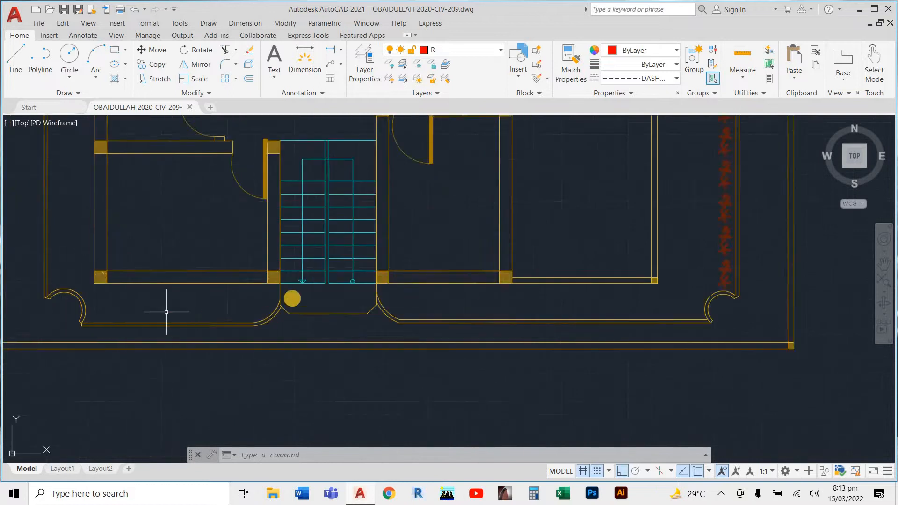
{"action": "scroll", "coordinate": [413, 382], "scroll_direction": "down", "scroll_amount": 5}
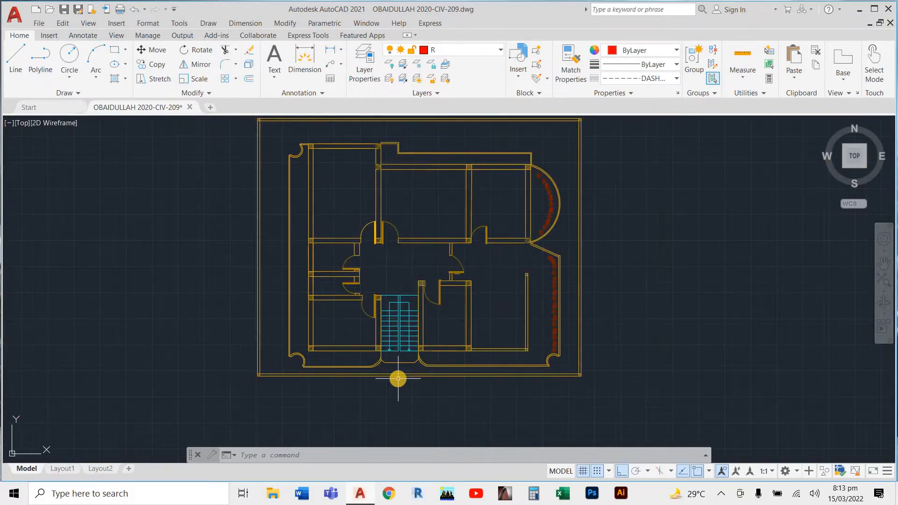
{"action": "scroll", "coordinate": [398, 378], "scroll_direction": "down", "scroll_amount": 4}
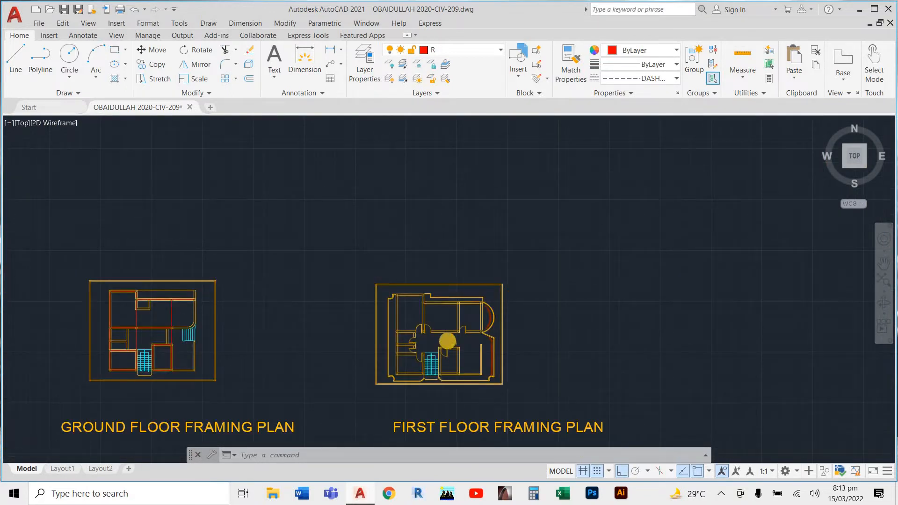
{"action": "scroll", "coordinate": [436, 360], "scroll_direction": "down", "scroll_amount": 2}
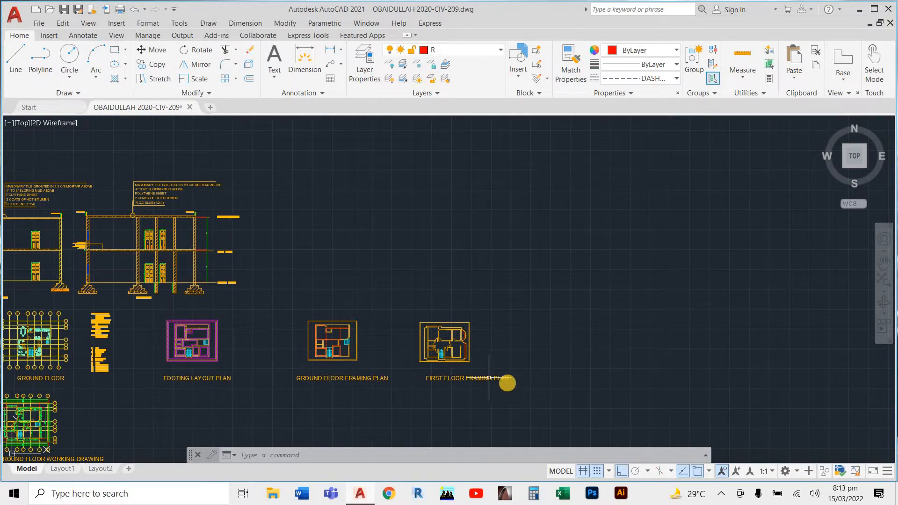
Look over the whole set of drawings and examine the ground floor plan's rooms, furniture and grid lines.
{"action": "scroll", "coordinate": [508, 381], "scroll_direction": "up", "scroll_amount": 2}
{"action": "scroll", "coordinate": [570, 363], "scroll_direction": "down", "scroll_amount": 4}
{"action": "scroll", "coordinate": [440, 367], "scroll_direction": "down", "scroll_amount": 3}
{"action": "scroll", "coordinate": [441, 368], "scroll_direction": "up", "scroll_amount": 8}
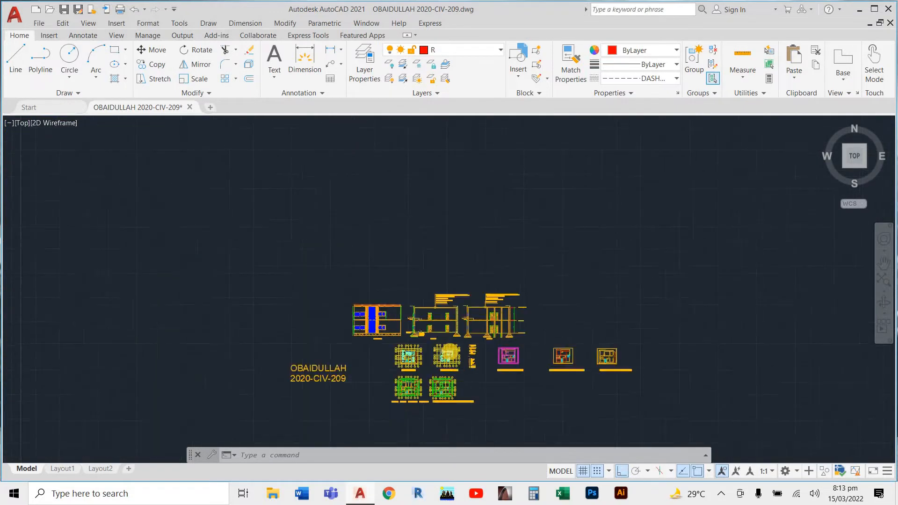
{"action": "scroll", "coordinate": [441, 367], "scroll_direction": "up", "scroll_amount": 8}
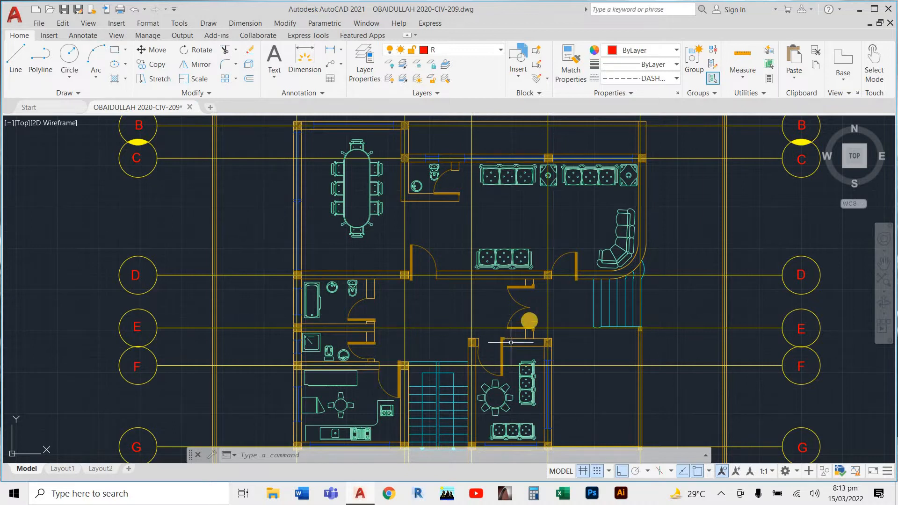
{"action": "scroll", "coordinate": [527, 337], "scroll_direction": "down", "scroll_amount": 5}
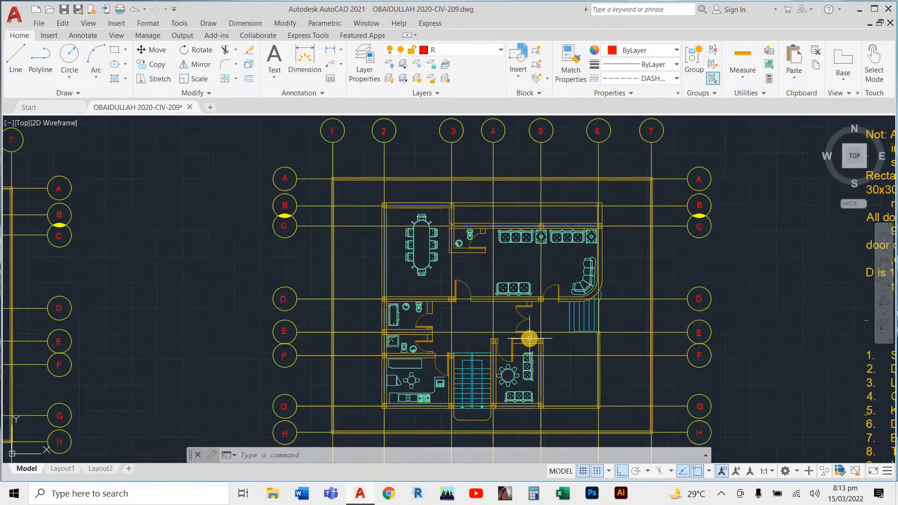
{"action": "scroll", "coordinate": [462, 277], "scroll_direction": "up", "scroll_amount": 5}
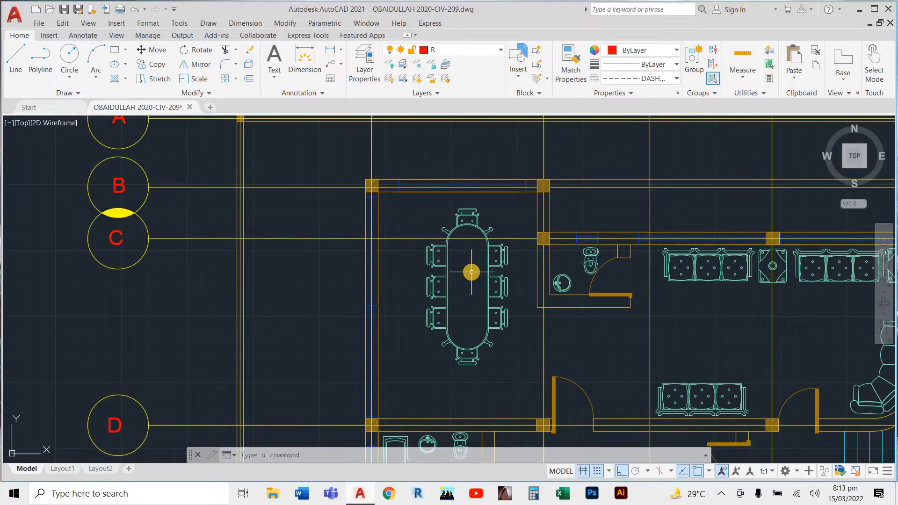
{"action": "scroll", "coordinate": [479, 270], "scroll_direction": "down", "scroll_amount": 8}
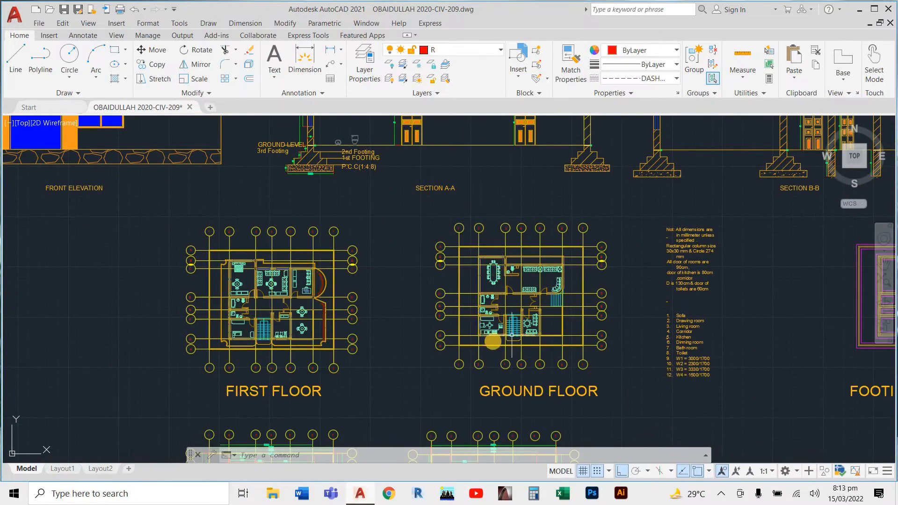
Examine the first floor plan's rooms, staircase and grid lines up close, and review the drawing's layer list.
{"action": "scroll", "coordinate": [347, 349], "scroll_direction": "up", "scroll_amount": 4}
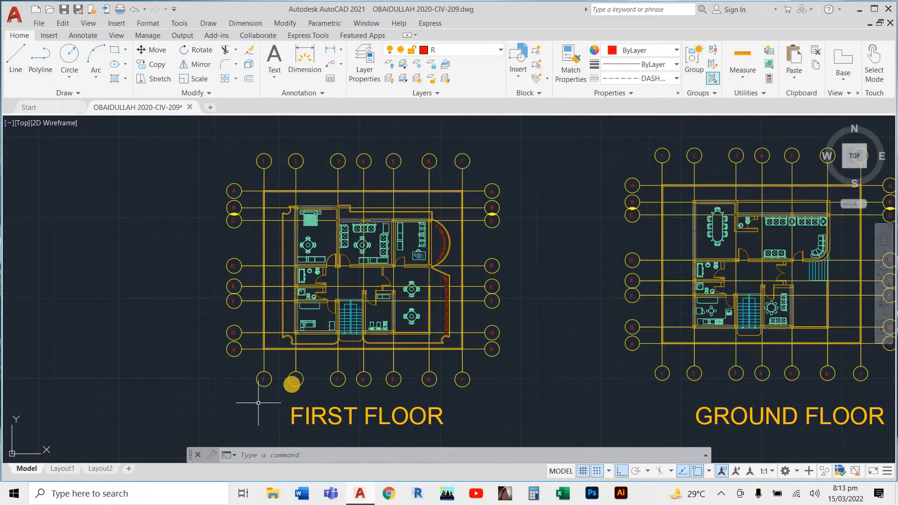
{"action": "scroll", "coordinate": [300, 379], "scroll_direction": "up", "scroll_amount": 2}
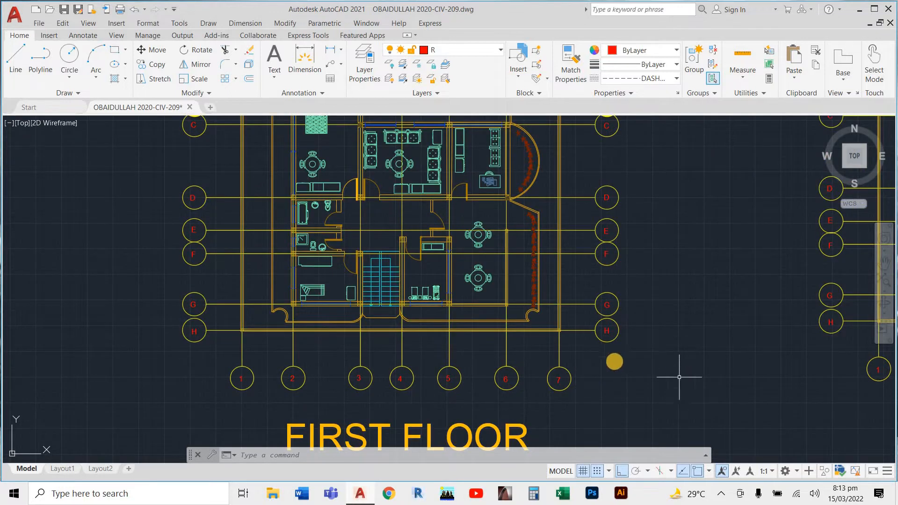
{"action": "scroll", "coordinate": [344, 301], "scroll_direction": "up", "scroll_amount": 2}
{"action": "scroll", "coordinate": [269, 295], "scroll_direction": "up", "scroll_amount": 5}
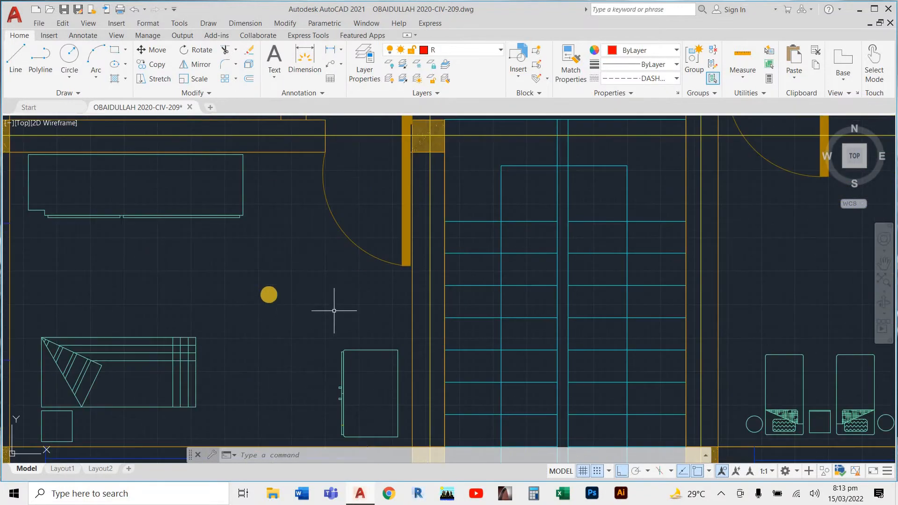
{"action": "scroll", "coordinate": [457, 203], "scroll_direction": "up", "scroll_amount": 4}
{"action": "left_click", "coordinate": [449, 49]}
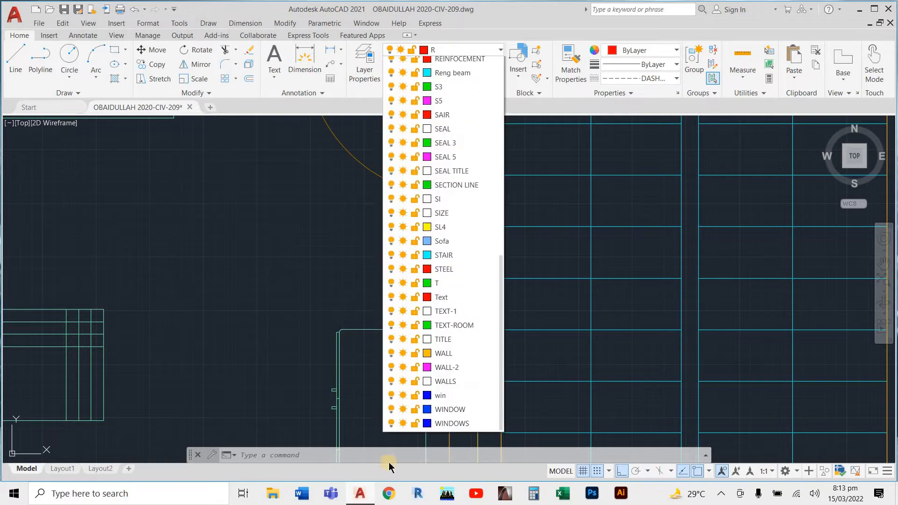
{"action": "left_click", "coordinate": [219, 230]}
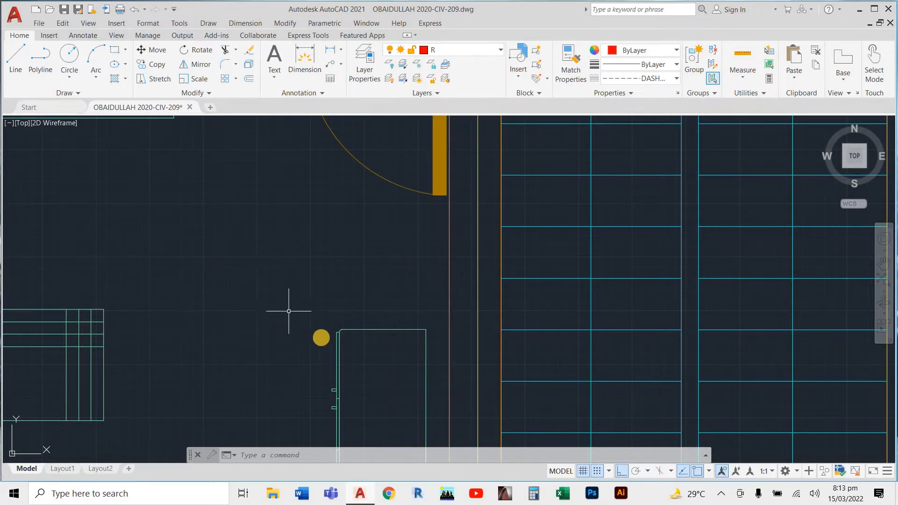
{"action": "scroll", "coordinate": [328, 342], "scroll_direction": "down", "scroll_amount": 5}
{"action": "scroll", "coordinate": [369, 368], "scroll_direction": "down", "scroll_amount": 4}
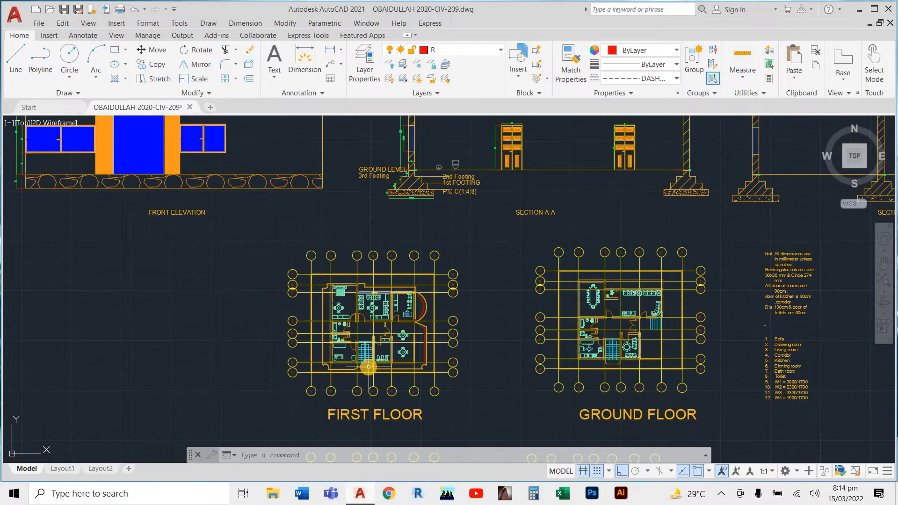
{"action": "scroll", "coordinate": [370, 315], "scroll_direction": "up", "scroll_amount": 2}
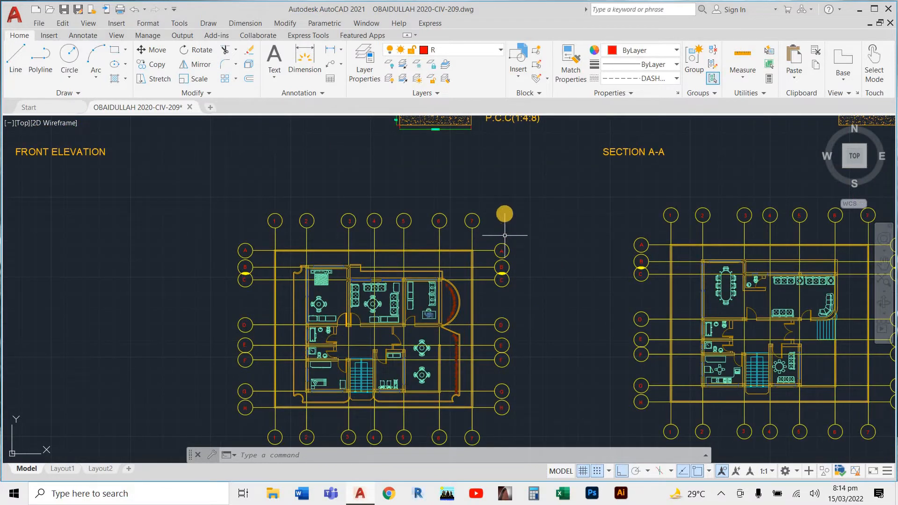
{"action": "scroll", "coordinate": [259, 361], "scroll_direction": "down", "scroll_amount": 4}
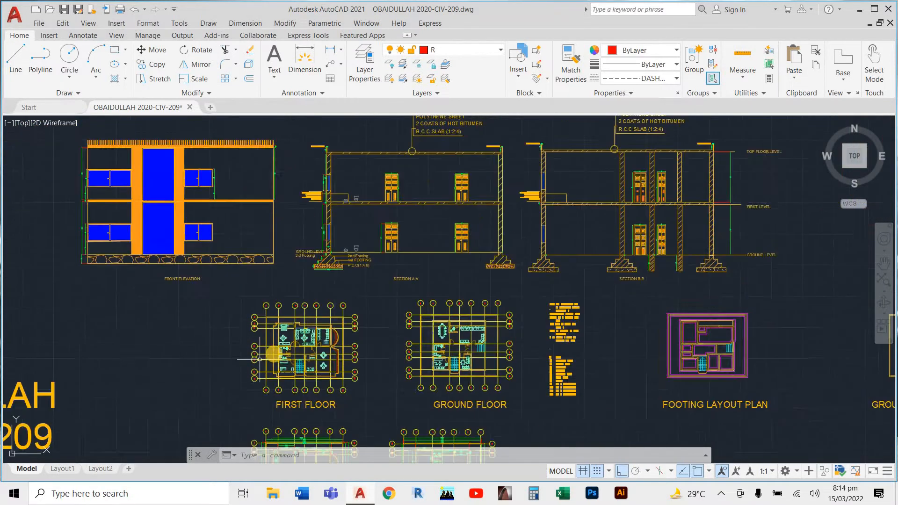
{"action": "scroll", "coordinate": [290, 351], "scroll_direction": "up", "scroll_amount": 8}
{"action": "scroll", "coordinate": [341, 327], "scroll_direction": "down", "scroll_amount": 8}
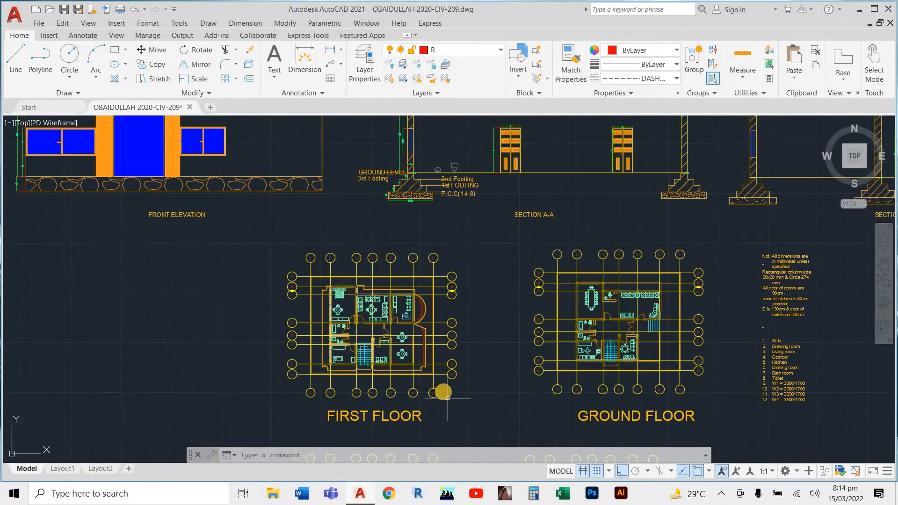
{"action": "scroll", "coordinate": [449, 290], "scroll_direction": "up", "scroll_amount": 5}
{"action": "scroll", "coordinate": [538, 211], "scroll_direction": "down", "scroll_amount": 3}
{"action": "left_click", "coordinate": [558, 180]}
{"action": "scroll", "coordinate": [337, 304], "scroll_direction": "down", "scroll_amount": 5}
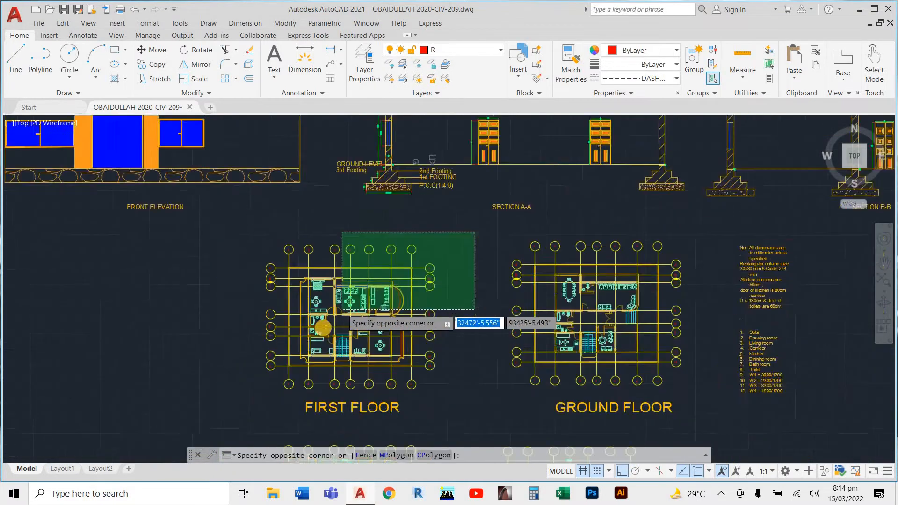
{"action": "left_click", "coordinate": [282, 362]}
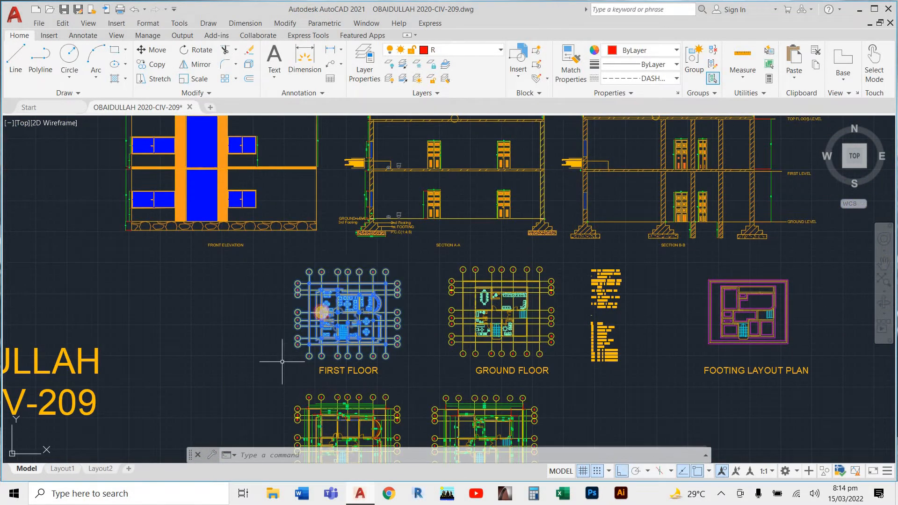
{"action": "scroll", "coordinate": [328, 301], "scroll_direction": "up", "scroll_amount": 2}
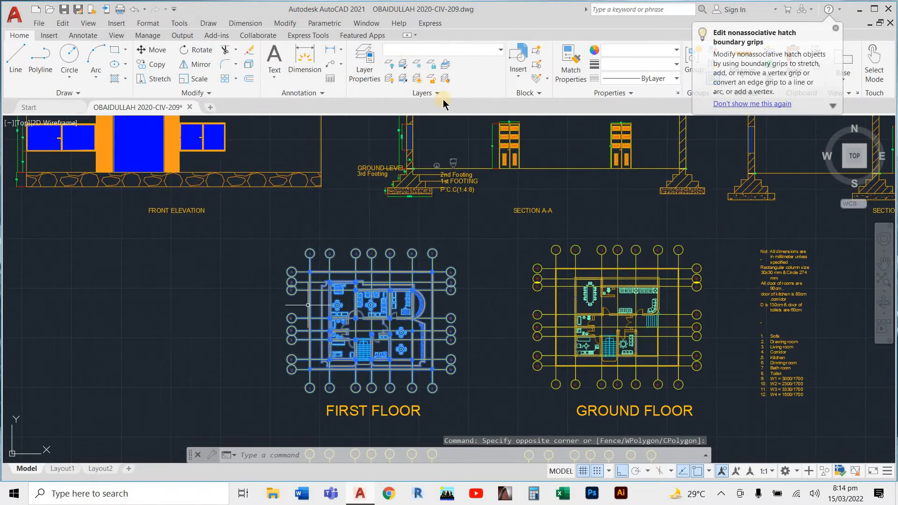
{"action": "left_click", "coordinate": [420, 50]}
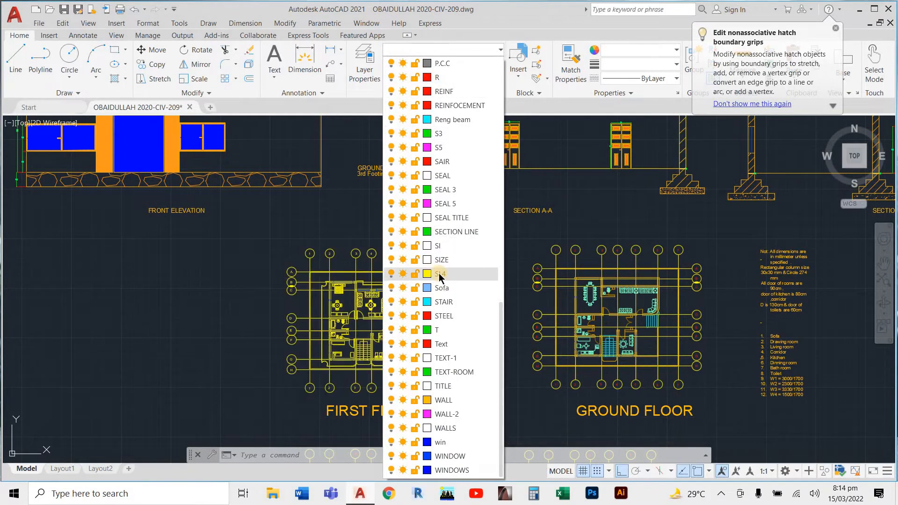
{"action": "left_click", "coordinate": [203, 329]}
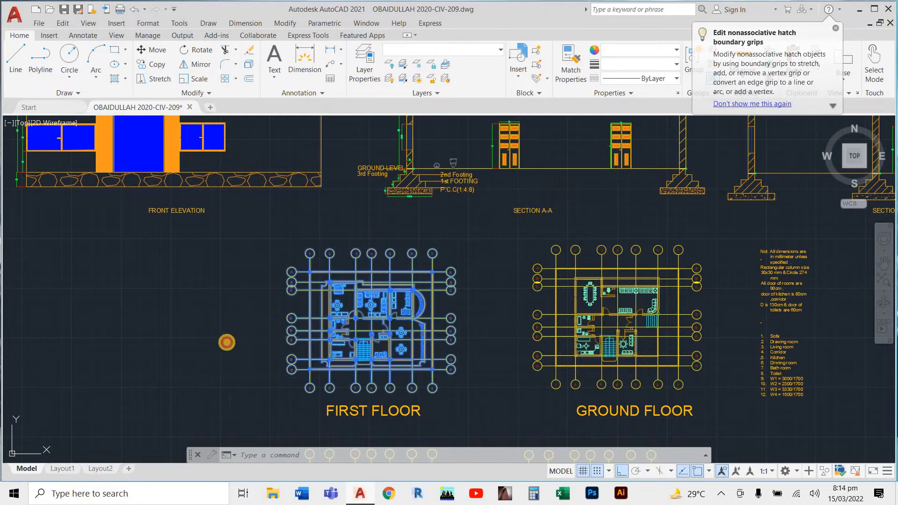
{"action": "key", "text": "Escape"}
{"action": "key", "text": "Escape"}
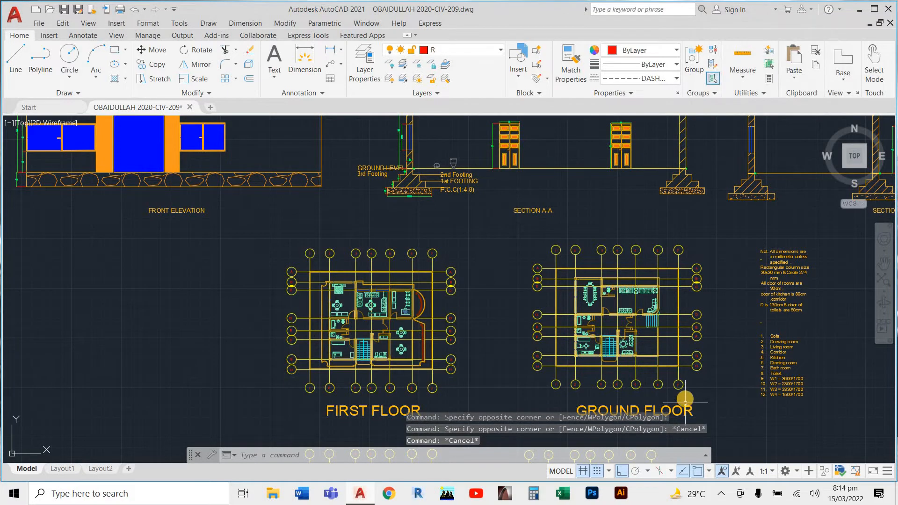
Copy the entire first floor plan with its grid and FIRST FLOOR title to the clipboard, and clear the selection.
{"action": "left_click", "coordinate": [488, 233]}
{"action": "left_click", "coordinate": [263, 417]}
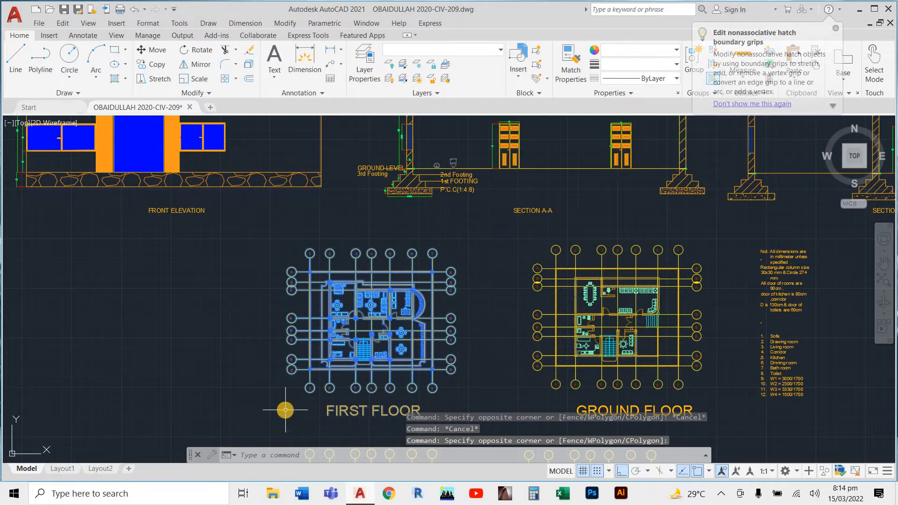
{"action": "key", "text": "ctrl+c"}
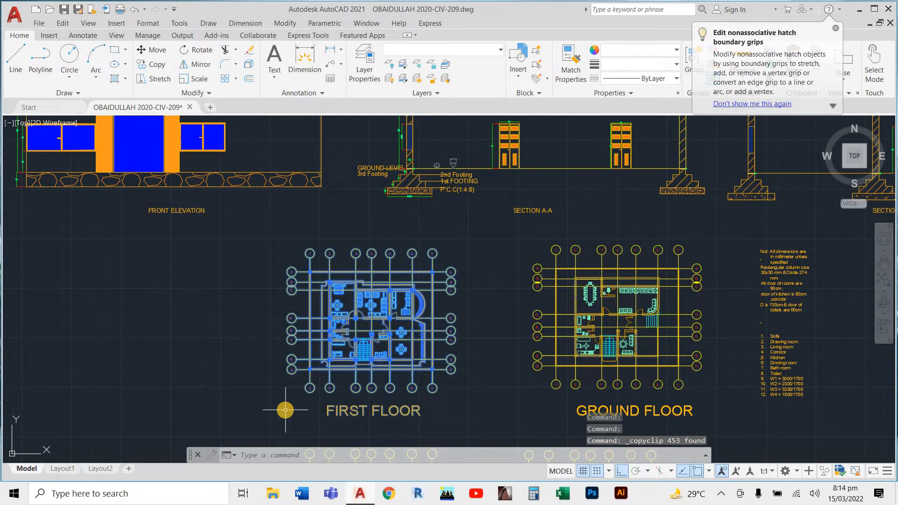
{"action": "key", "text": "Escape"}
{"action": "key", "text": "Escape"}
Try to copy the whole FIRST FLOOR plan onto the ground floor plan, using its lower-left corner column as the base point.
{"action": "left_click", "coordinate": [495, 212]}
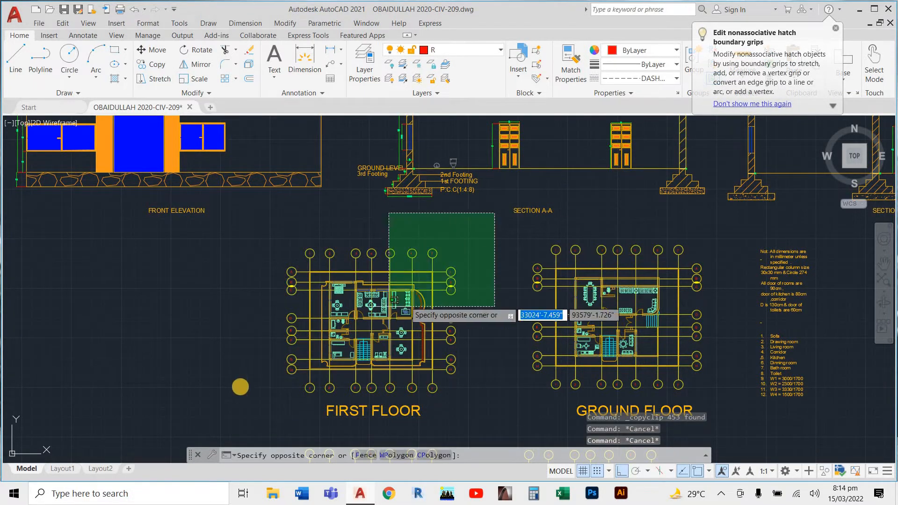
{"action": "left_click", "coordinate": [213, 424]}
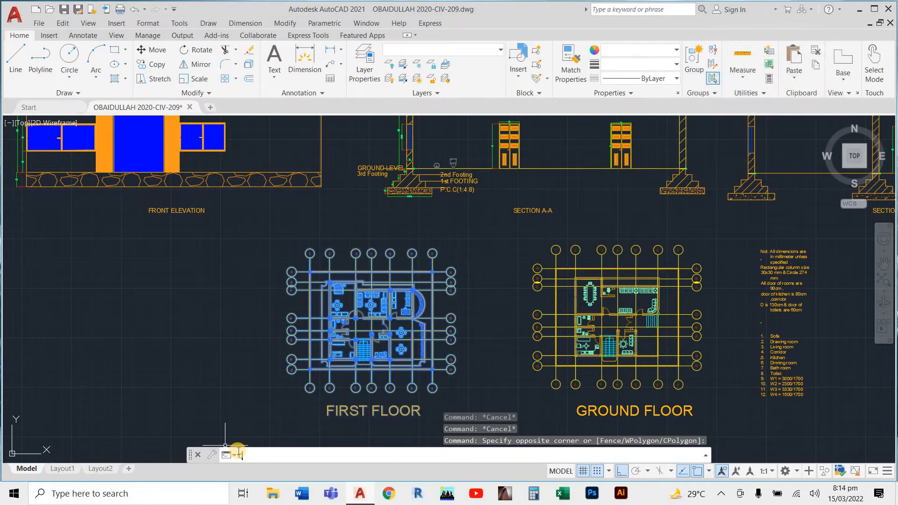
{"action": "type", "text": "co"}
{"action": "key", "text": "Return"}
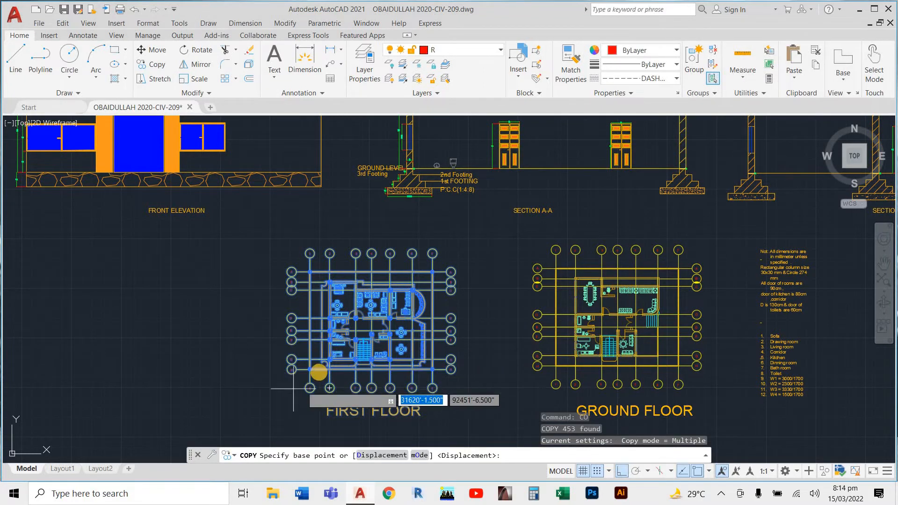
{"action": "scroll", "coordinate": [283, 390], "scroll_direction": "up", "scroll_amount": 2}
{"action": "scroll", "coordinate": [255, 360], "scroll_direction": "up", "scroll_amount": 3}
{"action": "scroll", "coordinate": [255, 348], "scroll_direction": "up", "scroll_amount": 3}
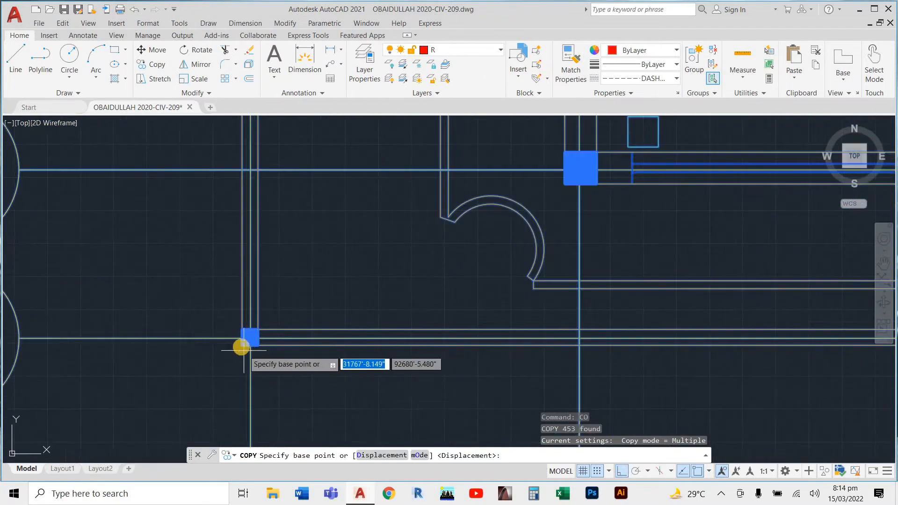
{"action": "left_click", "coordinate": [243, 349]}
{"action": "scroll", "coordinate": [245, 350], "scroll_direction": "down", "scroll_amount": 8}
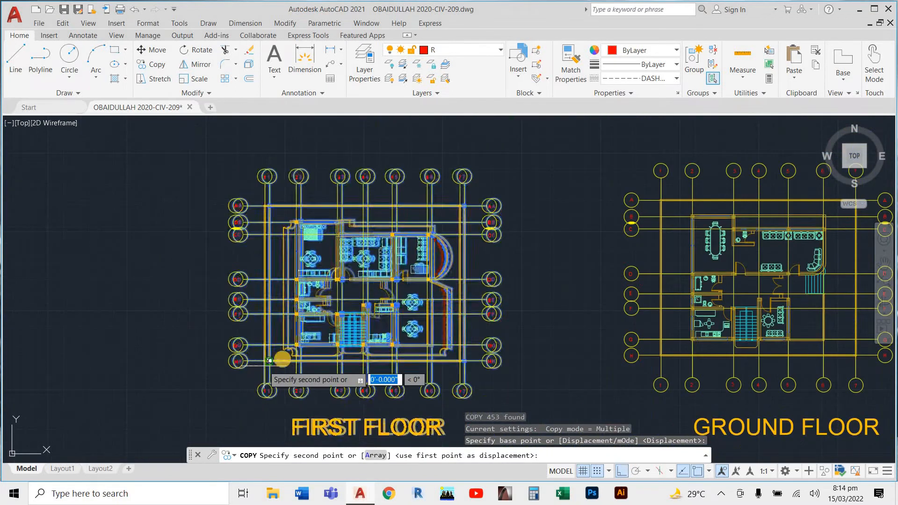
{"action": "right_click", "coordinate": [399, 330]}
{"action": "left_click", "coordinate": [374, 333]}
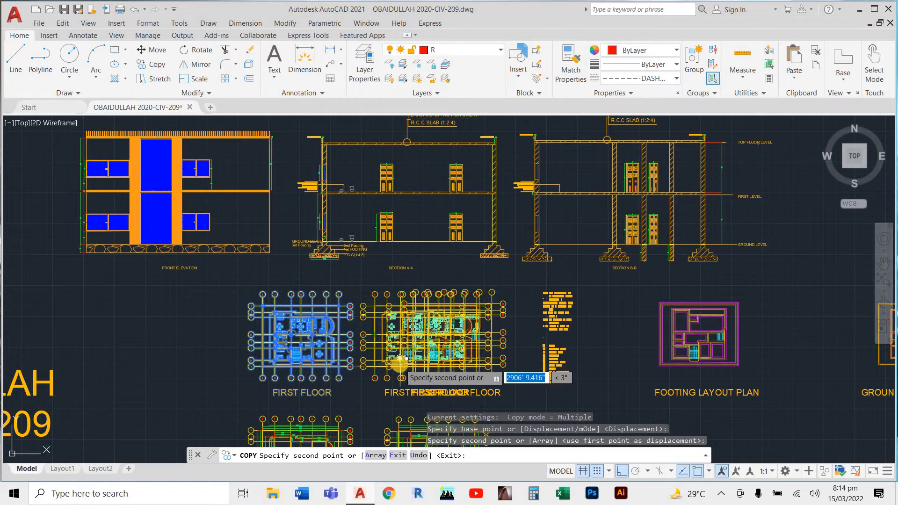
{"action": "key", "text": "Escape"}
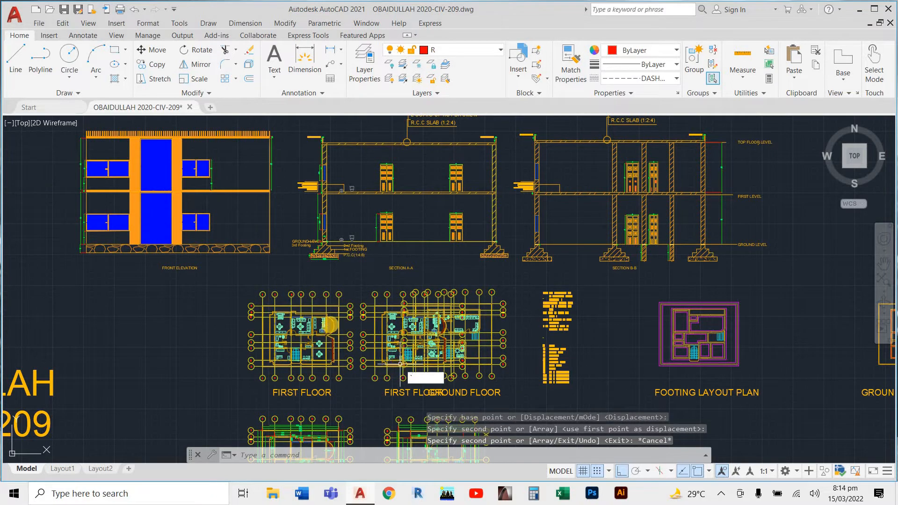
Undo the last copy of the first floor plan.
{"action": "key", "text": "Escape"}
{"action": "key", "text": "Escape"}
{"action": "key", "text": "ctrl+z"}
{"action": "scroll", "coordinate": [336, 328], "scroll_direction": "up", "scroll_amount": 2}
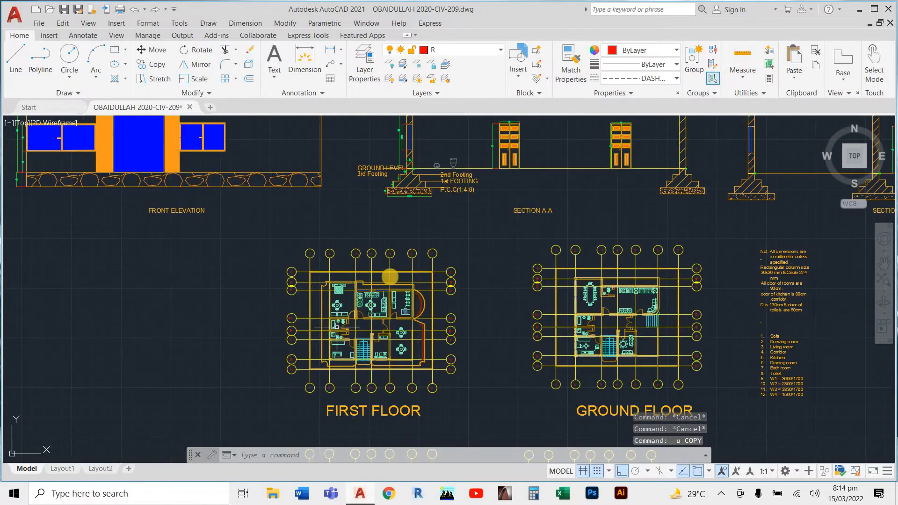
Put the entire first floor plan, including its grid and title, on the green layer S3.
{"action": "left_click", "coordinate": [494, 231]}
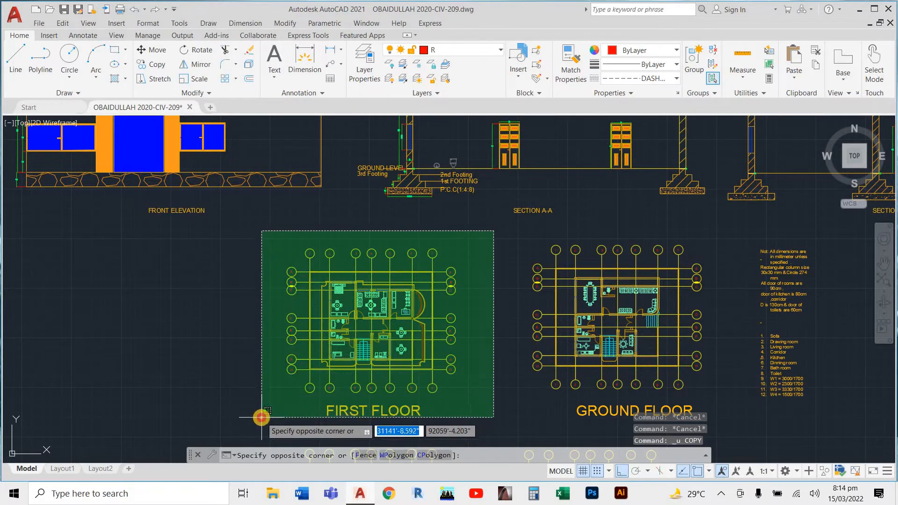
{"action": "left_click", "coordinate": [260, 414]}
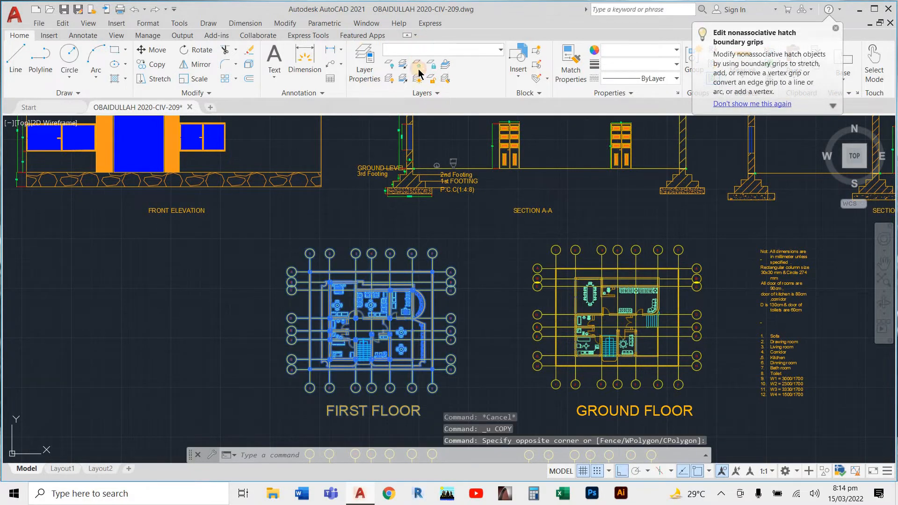
{"action": "left_click", "coordinate": [442, 50]}
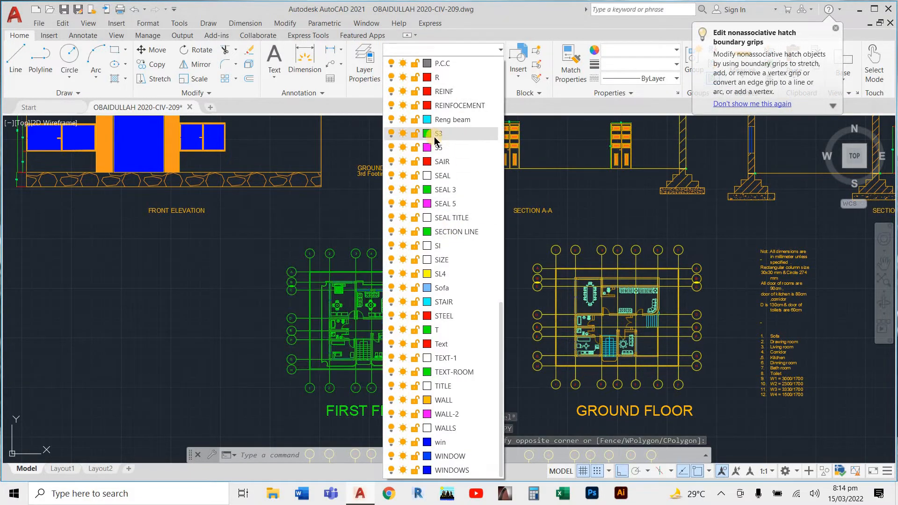
{"action": "left_click", "coordinate": [352, 244]}
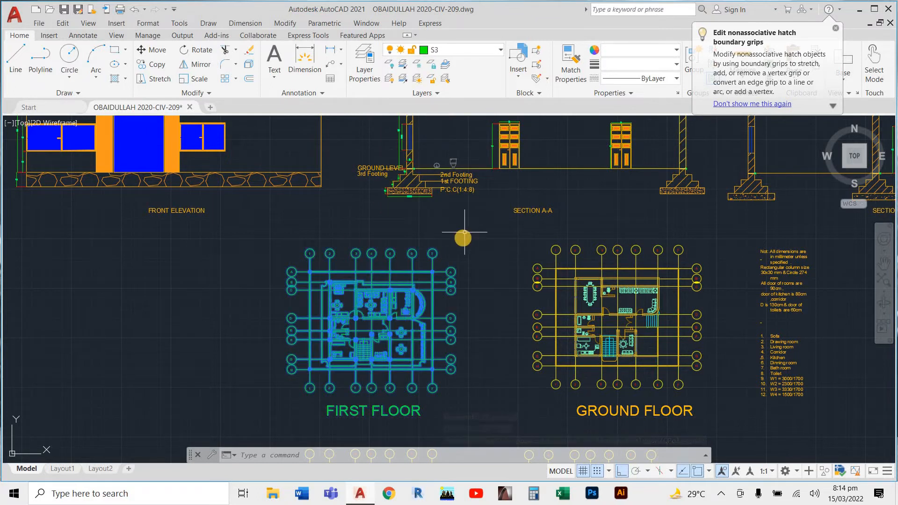
Copy the green first floor plan from its lower-left corner column onto the matching ground floor corner at grid H-1, with Ortho off.
{"action": "type", "text": "CO"}
{"action": "key", "text": "Return"}
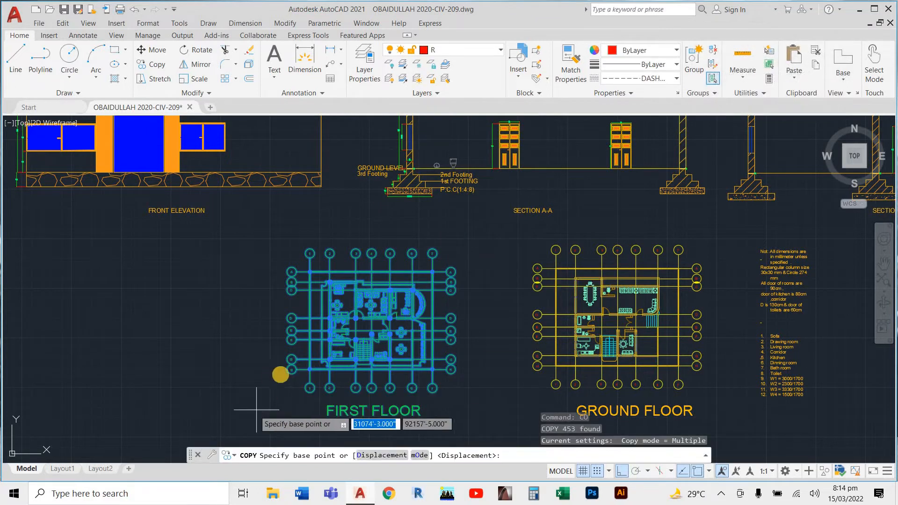
{"action": "scroll", "coordinate": [321, 381], "scroll_direction": "up", "scroll_amount": 10}
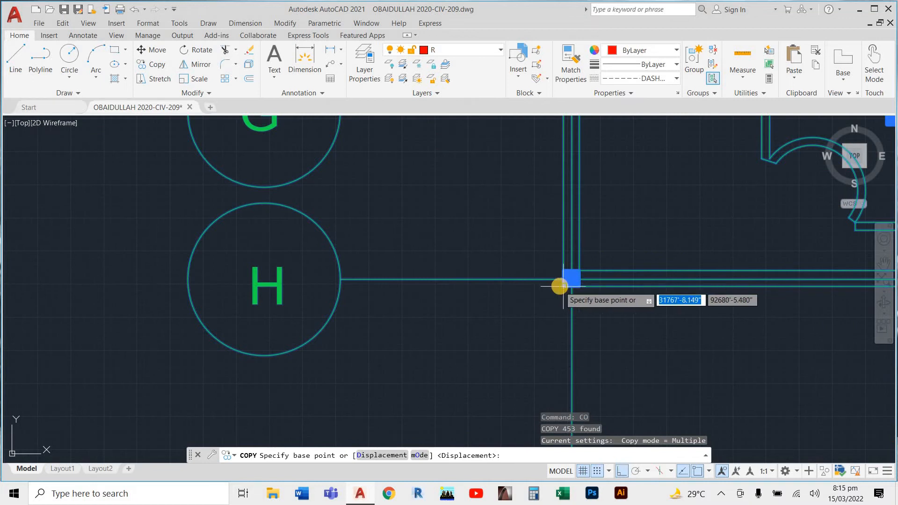
{"action": "left_click", "coordinate": [552, 276]}
{"action": "scroll", "coordinate": [553, 297], "scroll_direction": "down", "scroll_amount": 12}
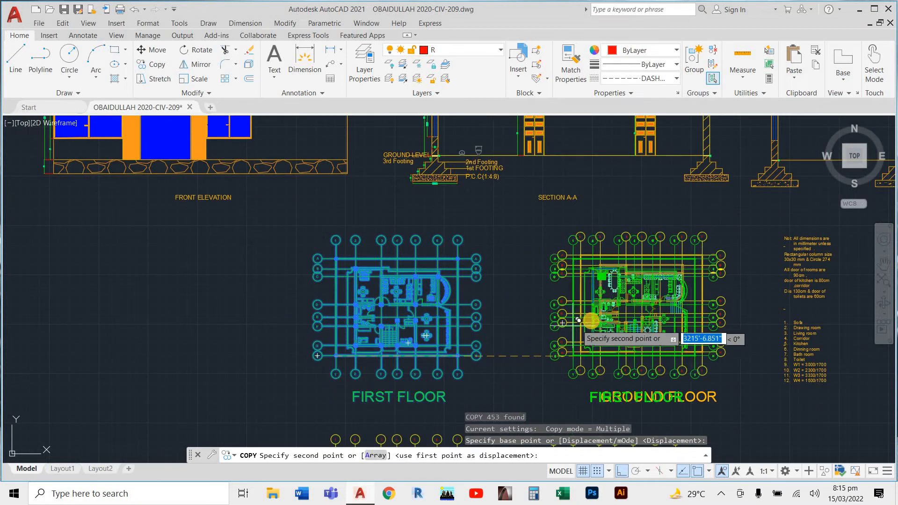
{"action": "scroll", "coordinate": [585, 316], "scroll_direction": "up", "scroll_amount": 6}
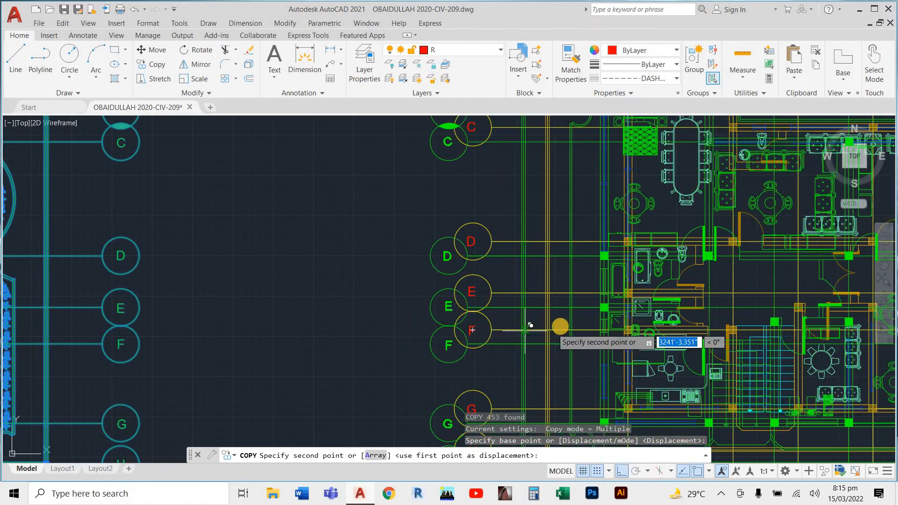
{"action": "scroll", "coordinate": [543, 328], "scroll_direction": "down", "scroll_amount": 6}
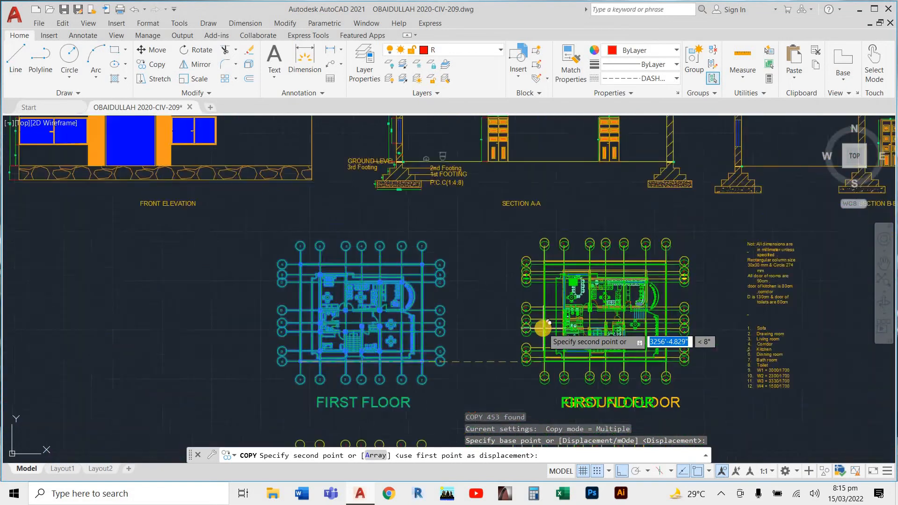
{"action": "scroll", "coordinate": [544, 328], "scroll_direction": "up", "scroll_amount": 6}
{"action": "scroll", "coordinate": [544, 342], "scroll_direction": "up", "scroll_amount": 6}
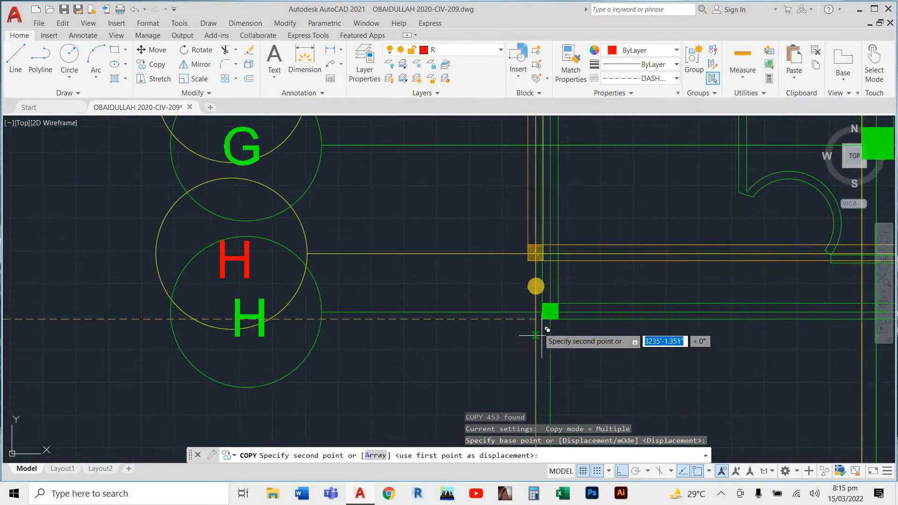
{"action": "key", "text": "F8"}
{"action": "left_click", "coordinate": [527, 261]}
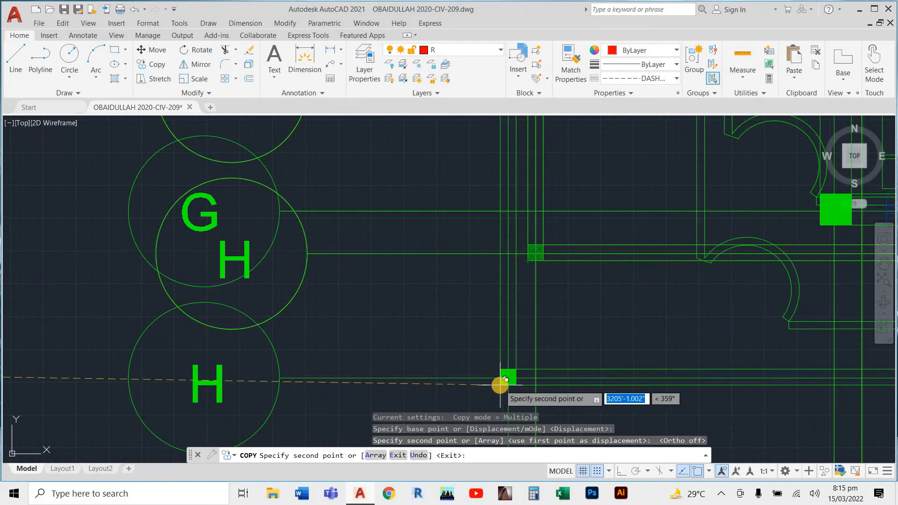
{"action": "key", "text": "Escape"}
{"action": "scroll", "coordinate": [500, 385], "scroll_direction": "down", "scroll_amount": 10}
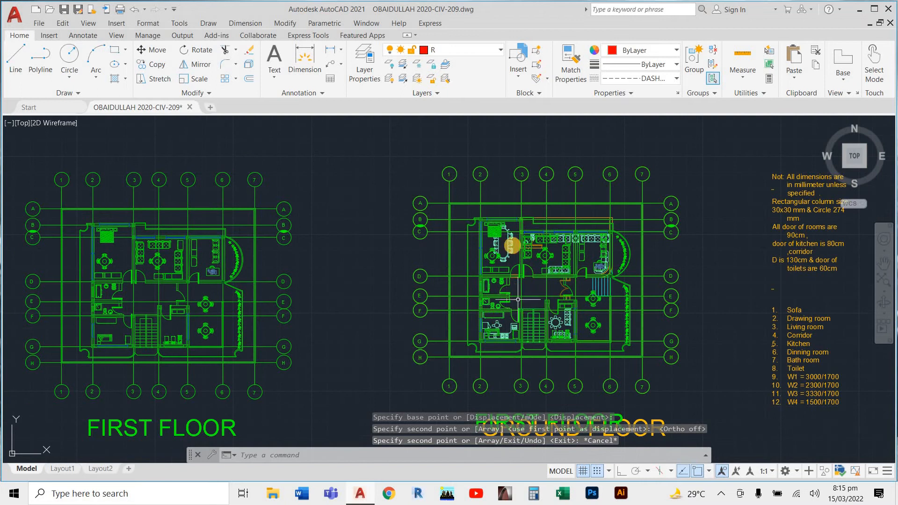
Examine the overlaid first and ground floor plans, comparing their walls, columns, doors, staircase and furniture.
{"action": "scroll", "coordinate": [536, 207], "scroll_direction": "up", "scroll_amount": 5}
{"action": "scroll", "coordinate": [498, 313], "scroll_direction": "down", "scroll_amount": 8}
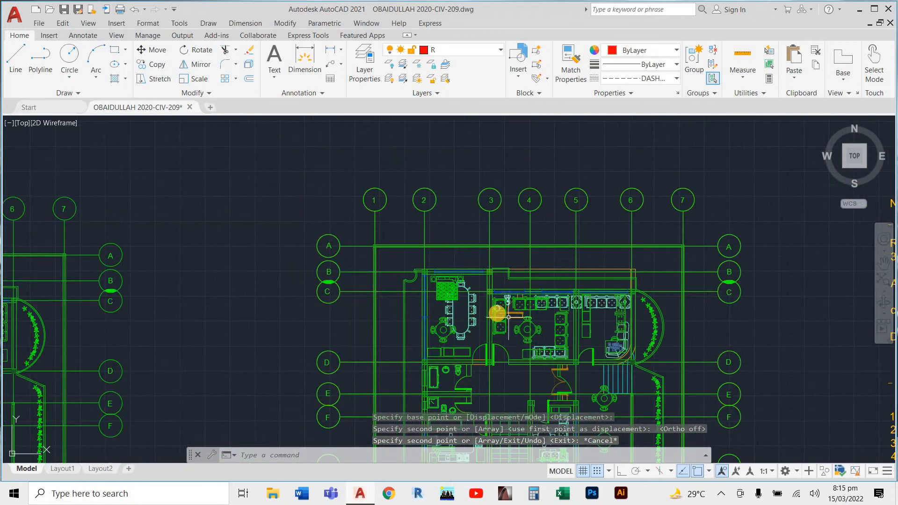
{"action": "mouse_move", "coordinate": [509, 314]}
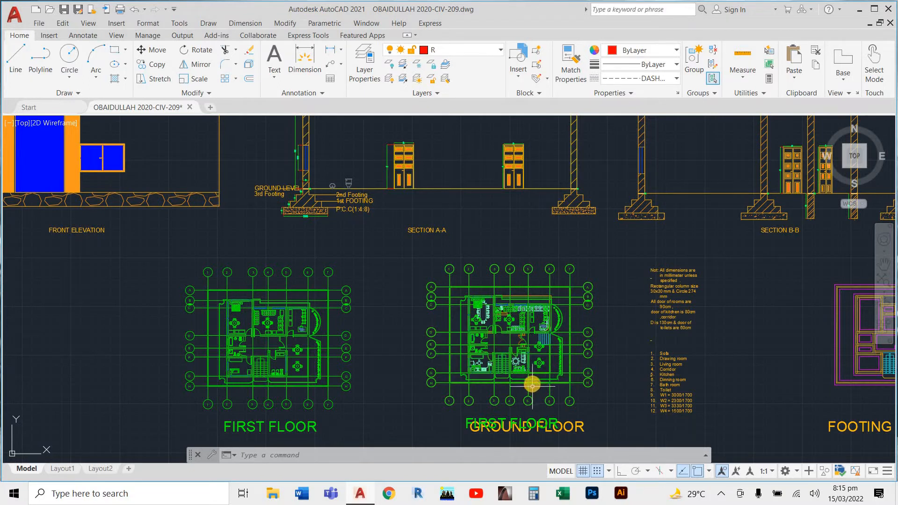
{"action": "scroll", "coordinate": [511, 337], "scroll_direction": "up", "scroll_amount": 7}
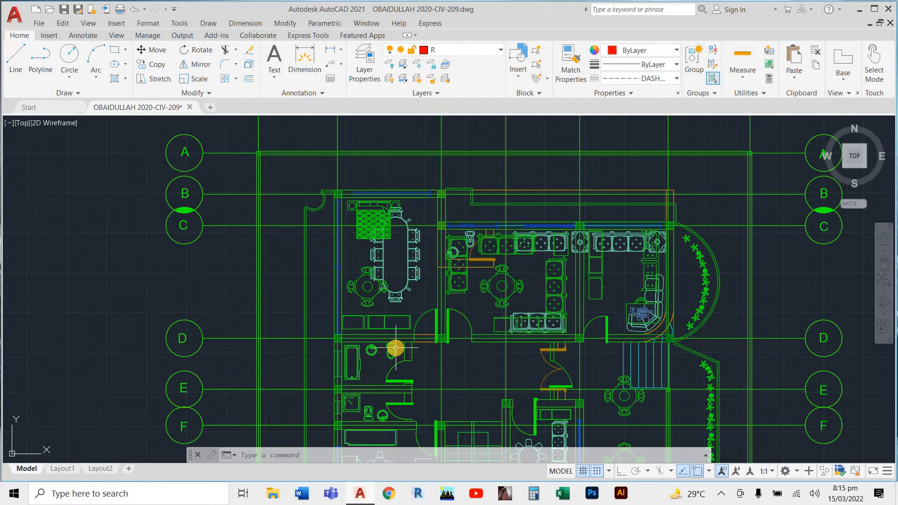
{"action": "scroll", "coordinate": [472, 283], "scroll_direction": "down", "scroll_amount": 5}
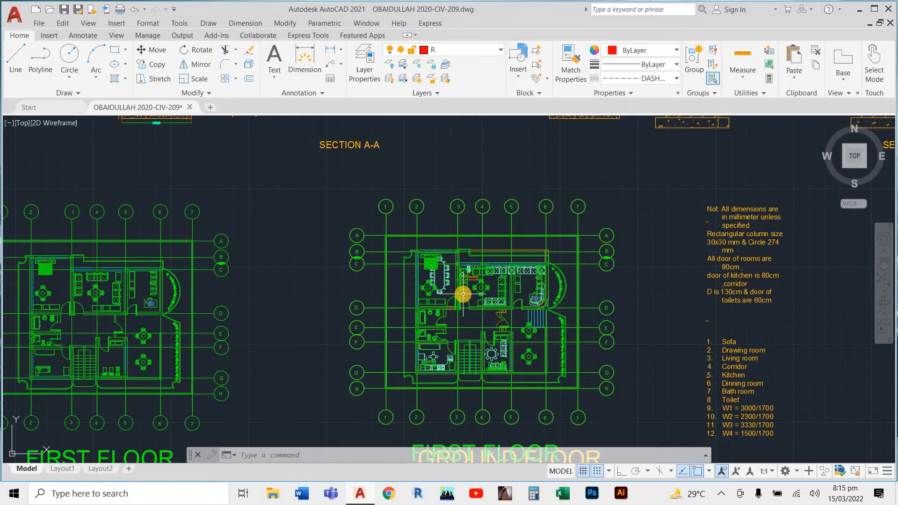
{"action": "scroll", "coordinate": [462, 352], "scroll_direction": "up", "scroll_amount": 4}
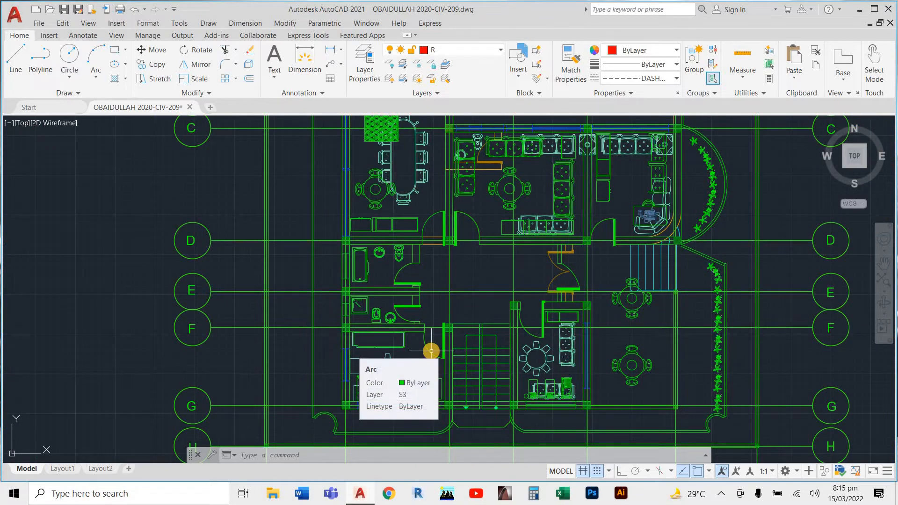
{"action": "scroll", "coordinate": [477, 222], "scroll_direction": "up", "scroll_amount": 5}
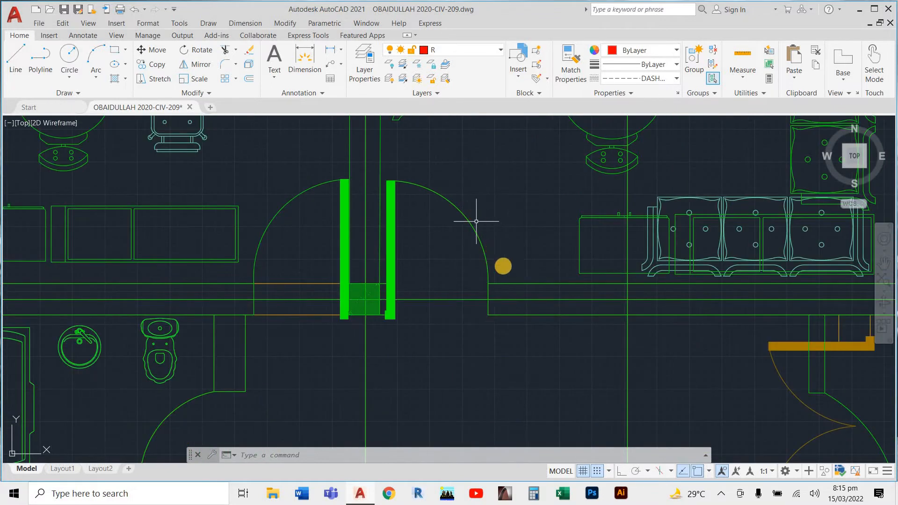
{"action": "scroll", "coordinate": [436, 355], "scroll_direction": "down", "scroll_amount": 5}
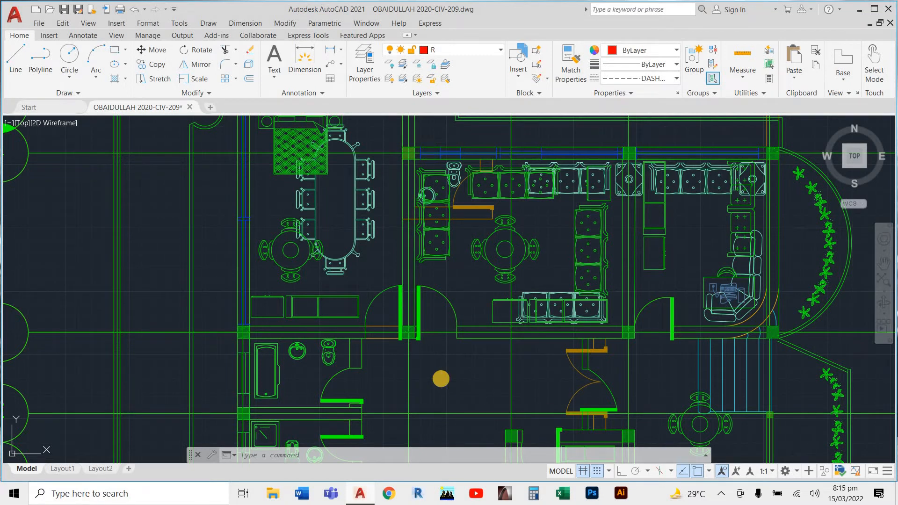
{"action": "type", "text": "rec"}
{"action": "key", "text": "Return"}
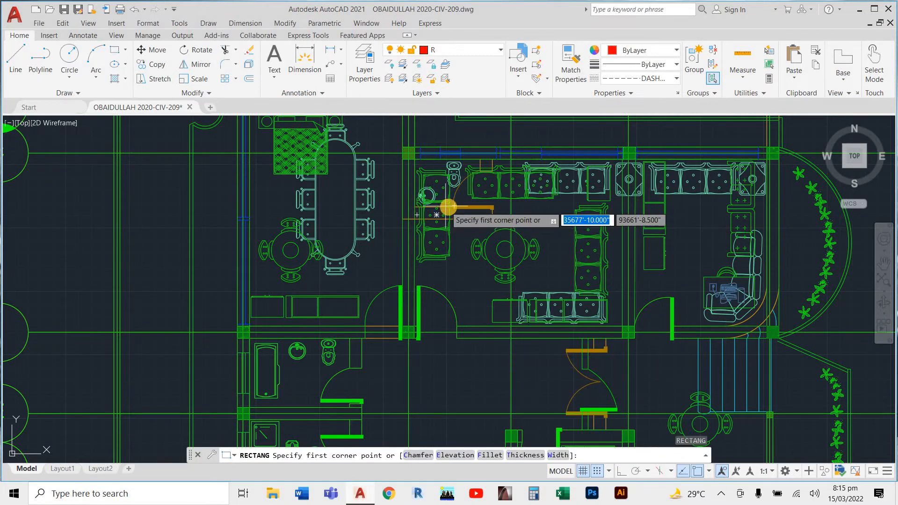
{"action": "scroll", "coordinate": [466, 204], "scroll_direction": "up", "scroll_amount": 5}
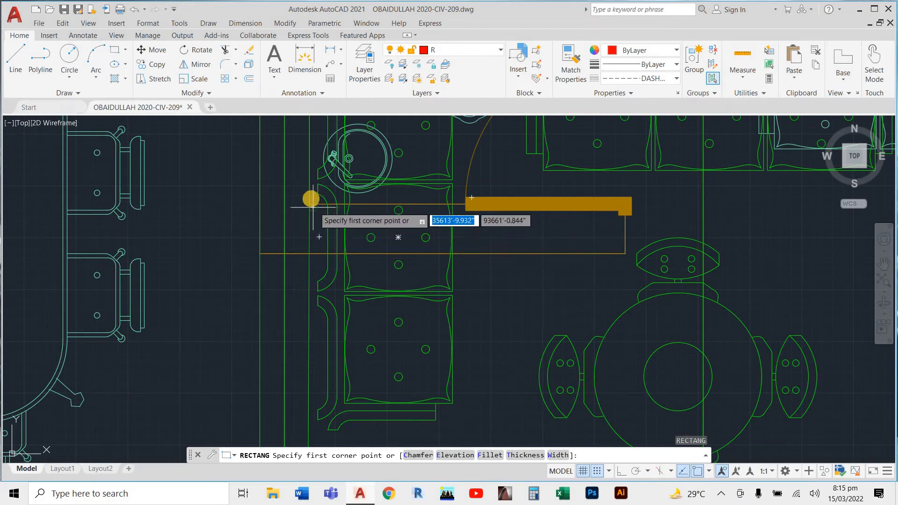
{"action": "scroll", "coordinate": [314, 203], "scroll_direction": "up", "scroll_amount": 3}
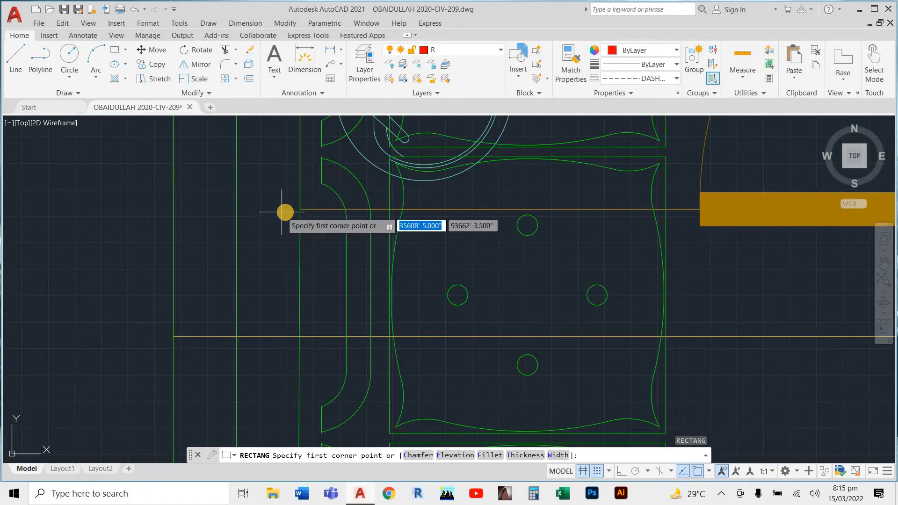
{"action": "scroll", "coordinate": [296, 211], "scroll_direction": "down", "scroll_amount": 4}
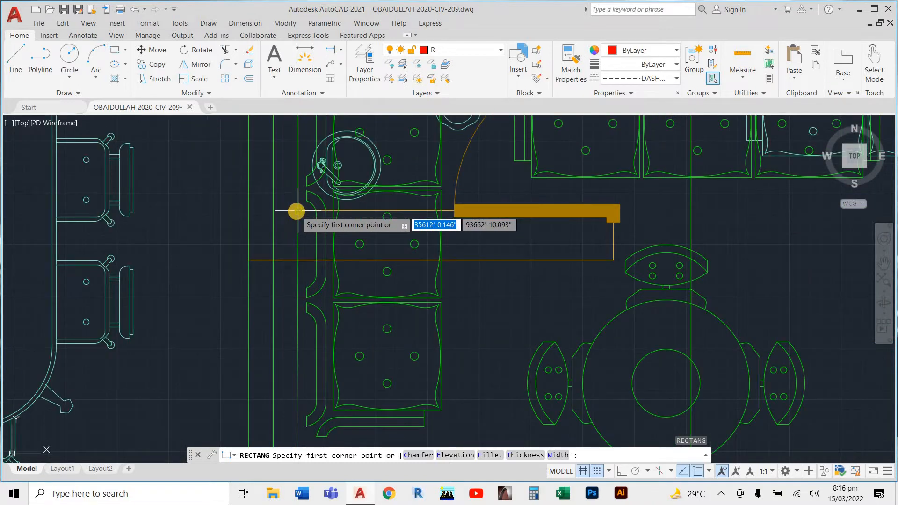
{"action": "key", "text": "Escape"}
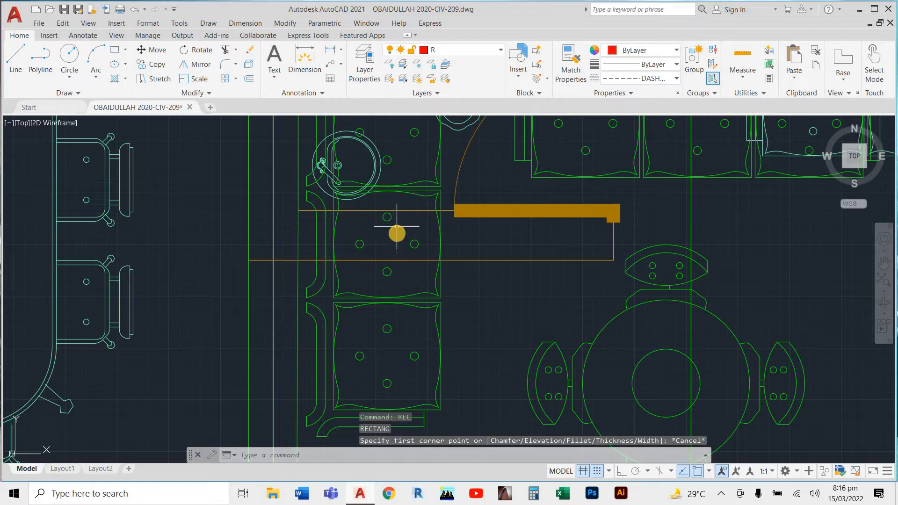
Examine the orange ground floor partition wall and door overlapping the first floor sofa beside grid line 3.
{"action": "scroll", "coordinate": [403, 243], "scroll_direction": "up", "scroll_amount": 2}
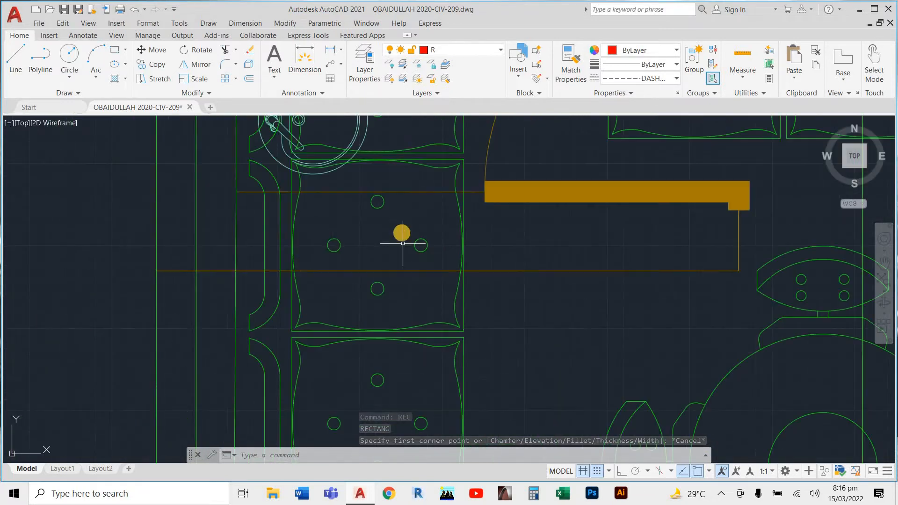
{"action": "mouse_move", "coordinate": [409, 270]}
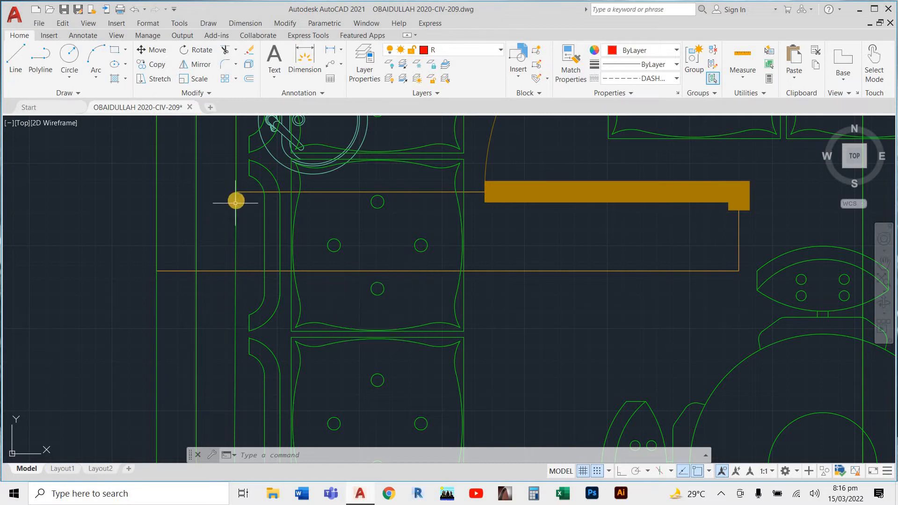
{"action": "scroll", "coordinate": [236, 198], "scroll_direction": "up", "scroll_amount": 2}
{"action": "scroll", "coordinate": [229, 212], "scroll_direction": "down", "scroll_amount": 3}
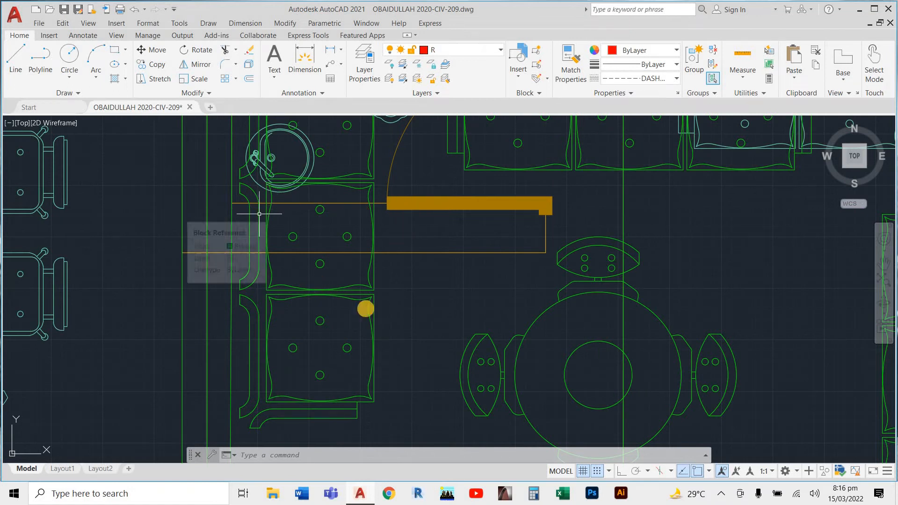
{"action": "key", "text": "Return"}
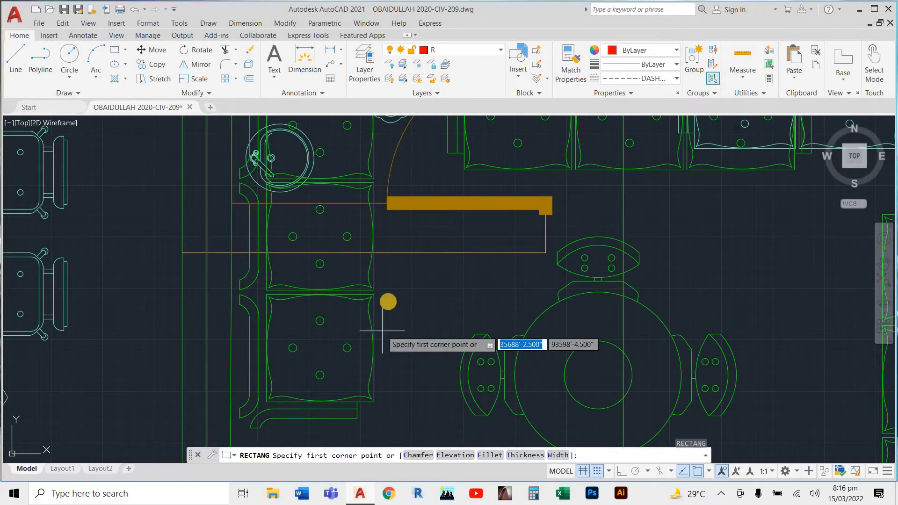
{"action": "left_click", "coordinate": [389, 301]}
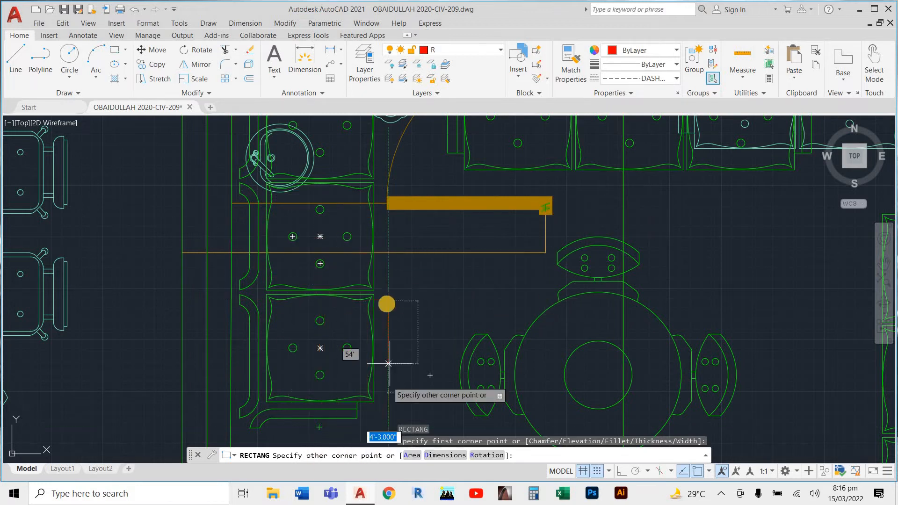
{"action": "key", "text": "Escape"}
{"action": "scroll", "coordinate": [392, 304], "scroll_direction": "down", "scroll_amount": 5}
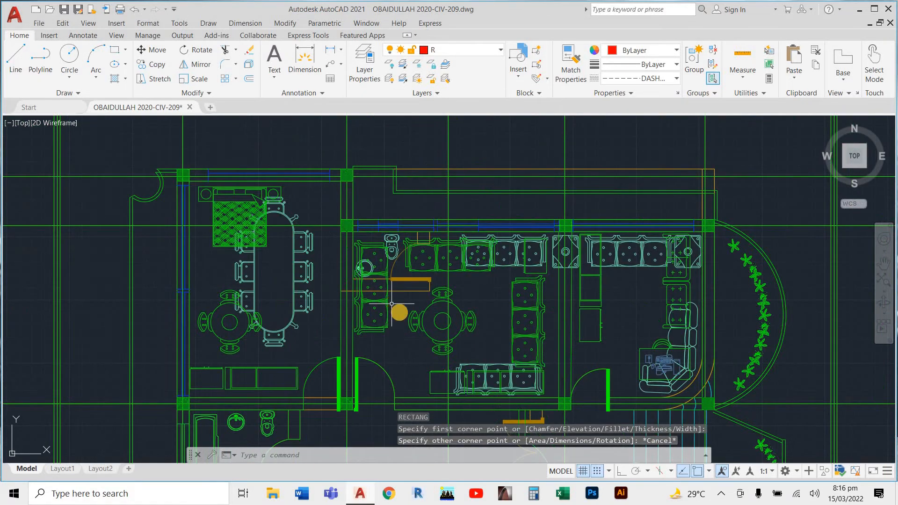
Undo the overlay copy of the first floor plan and its change to the green layer.
{"action": "key", "text": "ctrl+z"}
{"action": "key", "text": "ctrl+z"}
{"action": "key", "text": "ctrl+z"}
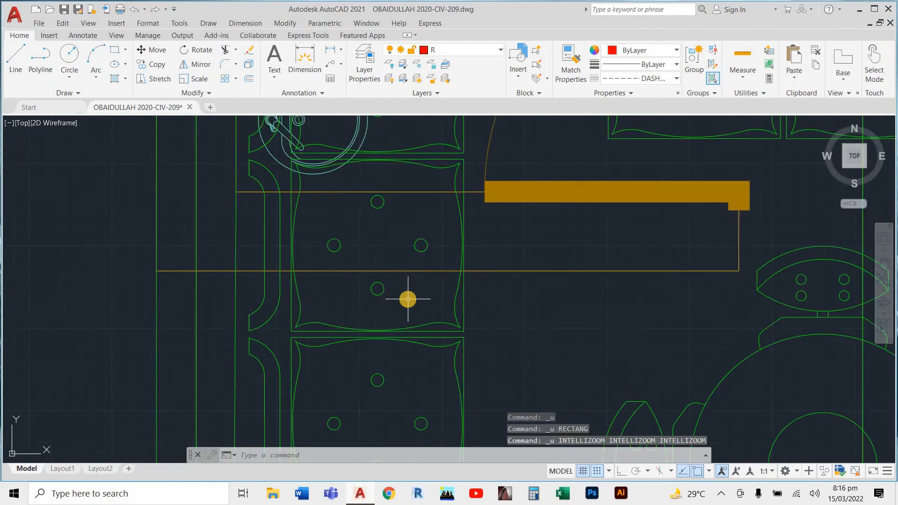
{"action": "key", "text": "ctrl+z"}
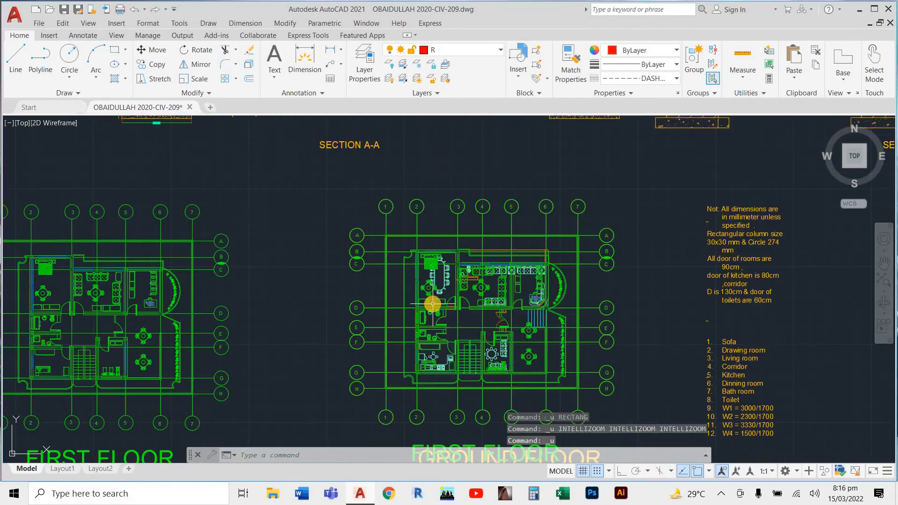
{"action": "key", "text": "ctrl+z"}
{"action": "key", "text": "ctrl+z"}
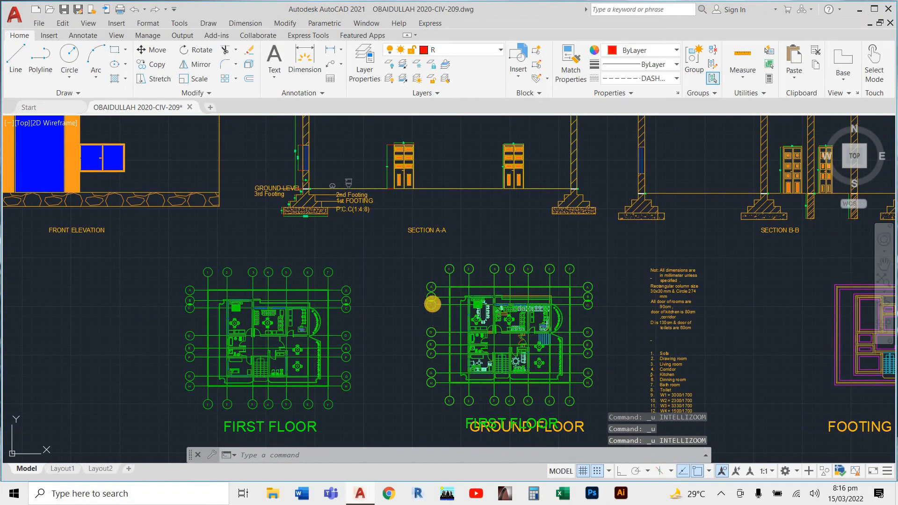
{"action": "key", "text": "ctrl+z"}
{"action": "key", "text": "ctrl+z"}
{"action": "key", "text": "ctrl+z"}
{"action": "key", "text": "ctrl+z"}
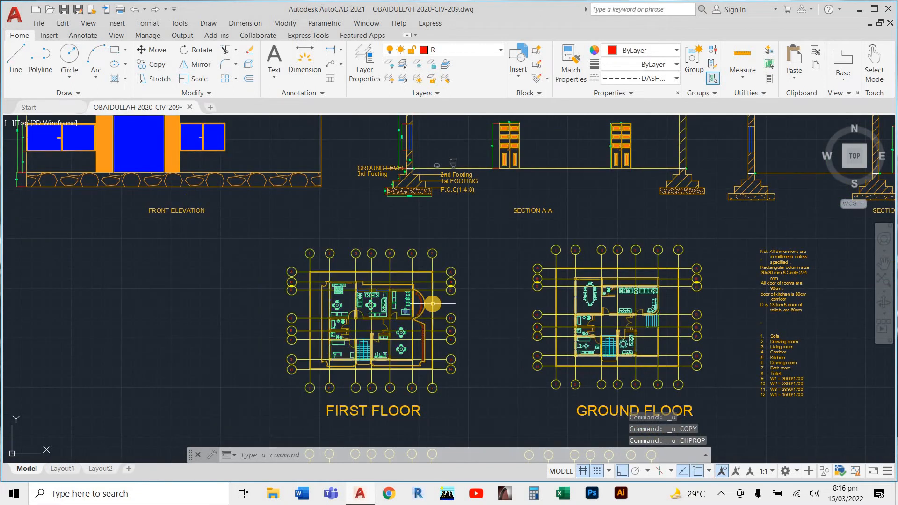
Examine the ground floor framing plan, including its columns, beam lines, walls and staircase.
{"action": "scroll", "coordinate": [379, 248], "scroll_direction": "down", "scroll_amount": 4}
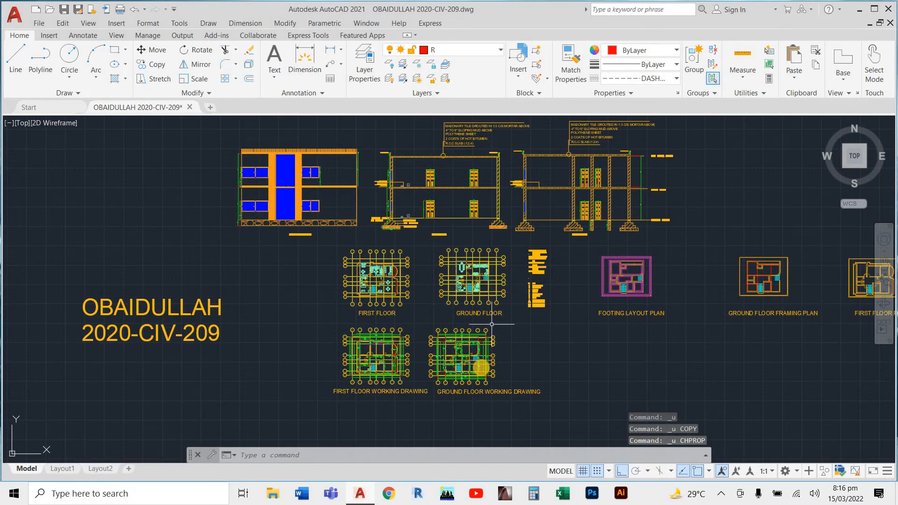
{"action": "scroll", "coordinate": [481, 368], "scroll_direction": "up", "scroll_amount": 5}
{"action": "scroll", "coordinate": [391, 398], "scroll_direction": "down", "scroll_amount": 7}
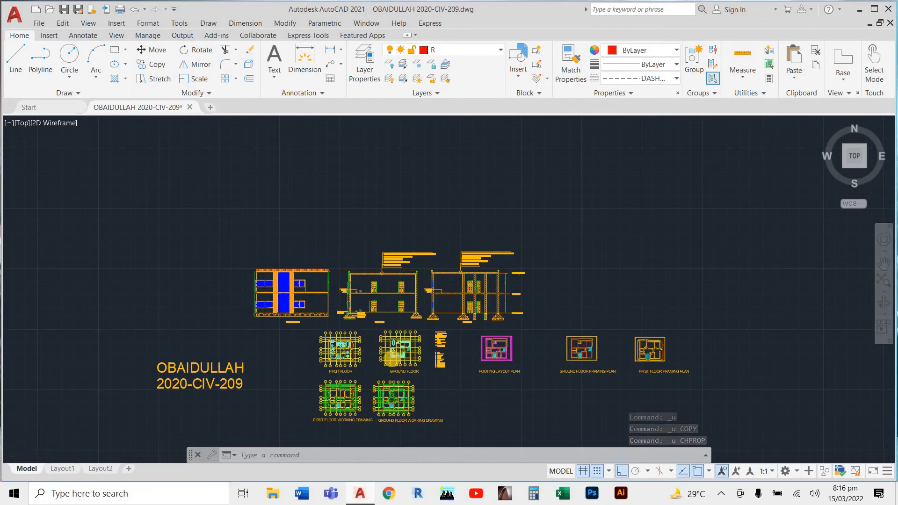
{"action": "scroll", "coordinate": [392, 360], "scroll_direction": "up", "scroll_amount": 5}
{"action": "scroll", "coordinate": [420, 296], "scroll_direction": "down", "scroll_amount": 4}
{"action": "scroll", "coordinate": [411, 361], "scroll_direction": "up", "scroll_amount": 3}
{"action": "scroll", "coordinate": [416, 362], "scroll_direction": "down", "scroll_amount": 2}
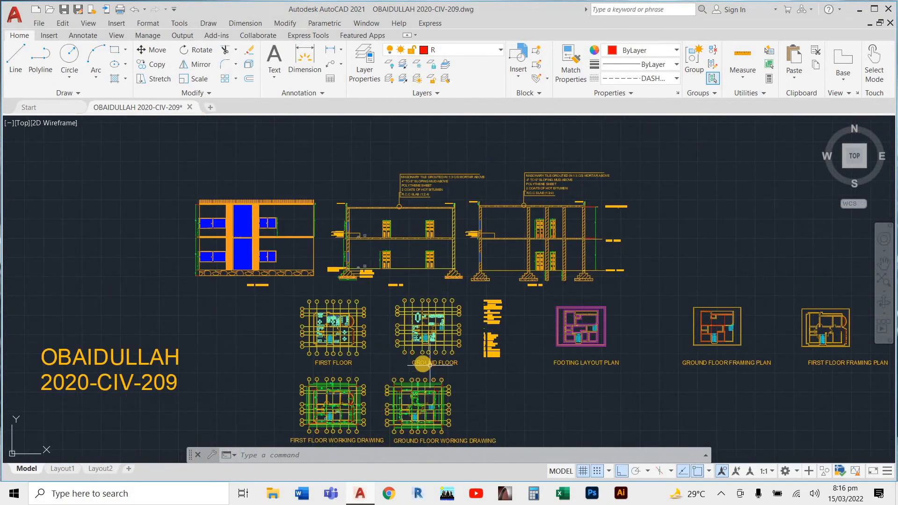
{"action": "scroll", "coordinate": [423, 363], "scroll_direction": "down", "scroll_amount": 3}
{"action": "scroll", "coordinate": [545, 356], "scroll_direction": "up", "scroll_amount": 10}
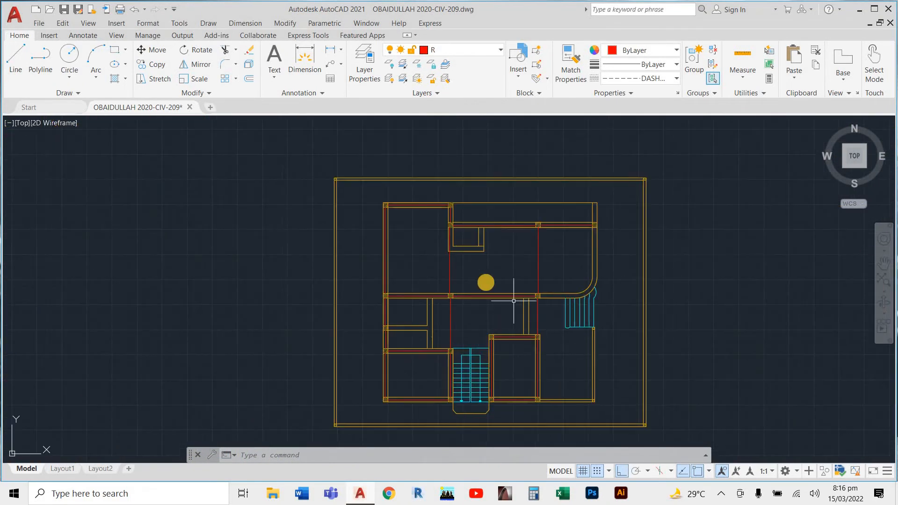
{"action": "scroll", "coordinate": [518, 339], "scroll_direction": "down", "scroll_amount": 5}
{"action": "scroll", "coordinate": [518, 353], "scroll_direction": "up", "scroll_amount": 8}
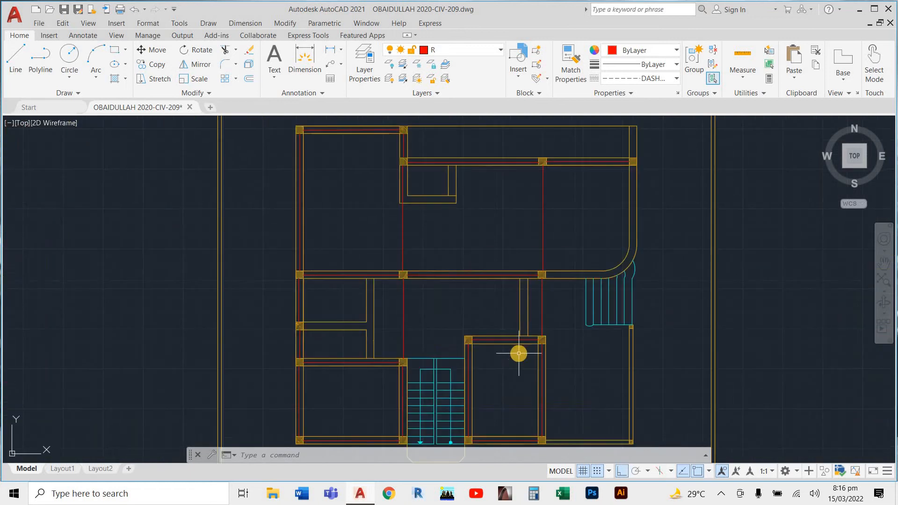
{"action": "scroll", "coordinate": [519, 366], "scroll_direction": "down", "scroll_amount": 4}
{"action": "scroll", "coordinate": [514, 358], "scroll_direction": "down", "scroll_amount": 4}
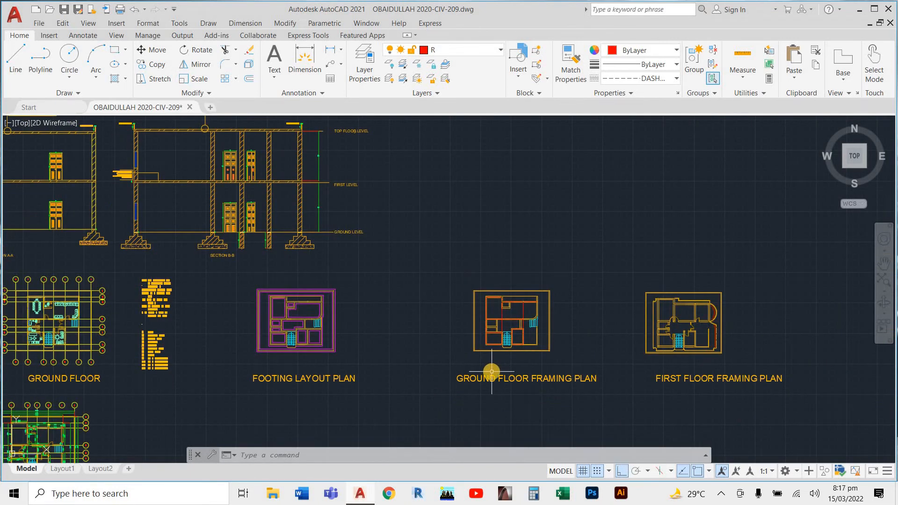
Compare the ground floor framing plan with the first floor framing plan and the original floor plans.
{"action": "scroll", "coordinate": [491, 372], "scroll_direction": "up", "scroll_amount": 3}
{"action": "scroll", "coordinate": [565, 351], "scroll_direction": "down", "scroll_amount": 4}
{"action": "scroll", "coordinate": [542, 353], "scroll_direction": "up", "scroll_amount": 4}
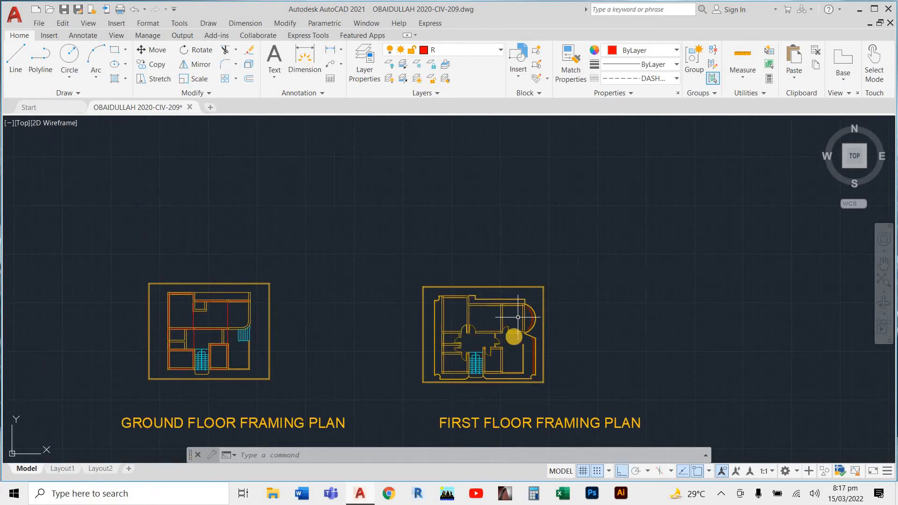
{"action": "scroll", "coordinate": [555, 325], "scroll_direction": "down", "scroll_amount": 5}
{"action": "scroll", "coordinate": [375, 305], "scroll_direction": "up", "scroll_amount": 3}
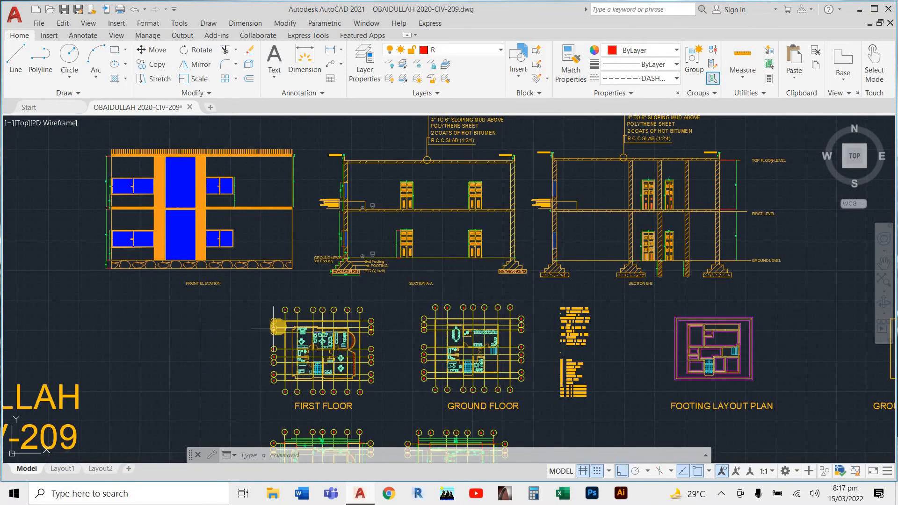
{"action": "scroll", "coordinate": [274, 329], "scroll_direction": "down", "scroll_amount": 3}
{"action": "scroll", "coordinate": [646, 330], "scroll_direction": "up", "scroll_amount": 5}
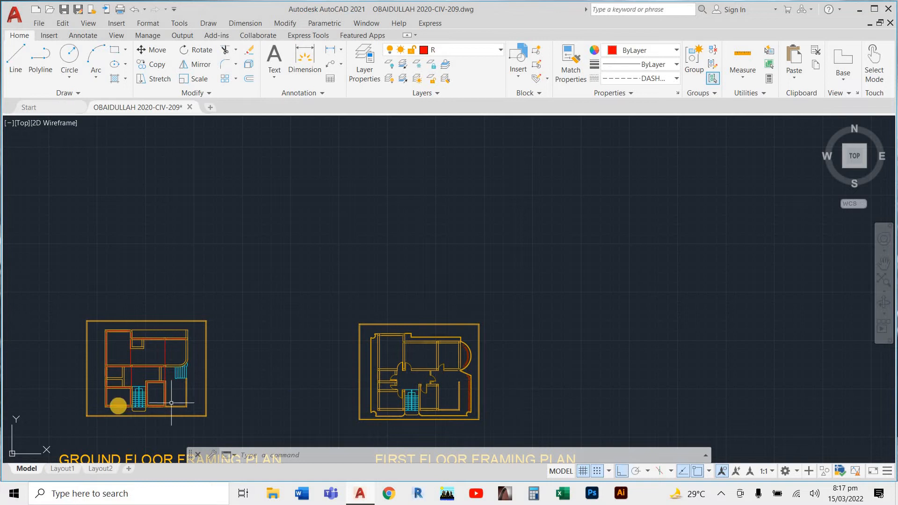
{"action": "scroll", "coordinate": [118, 407], "scroll_direction": "up", "scroll_amount": 6}
{"action": "scroll", "coordinate": [130, 390], "scroll_direction": "down", "scroll_amount": 5}
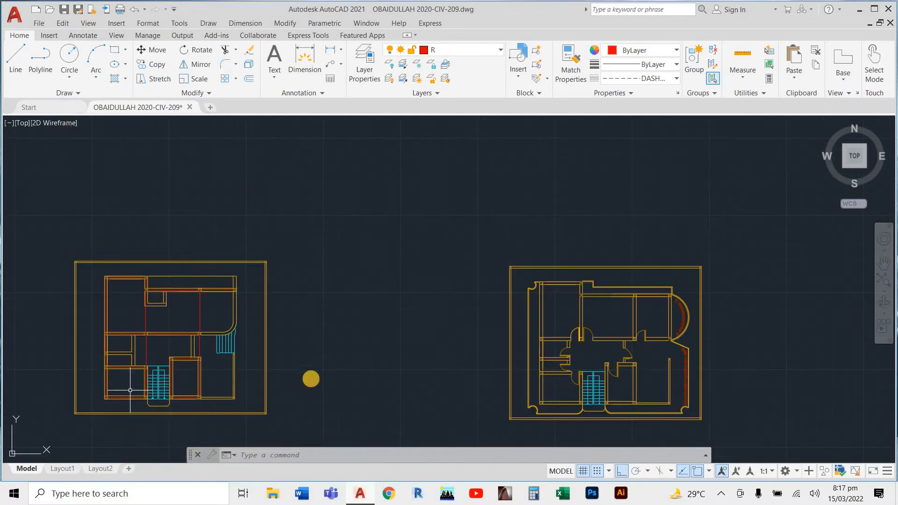
Erase the swings and leaves of the two small-room doors near the staircase in the first floor framing plan.
{"action": "scroll", "coordinate": [510, 351], "scroll_direction": "up", "scroll_amount": 8}
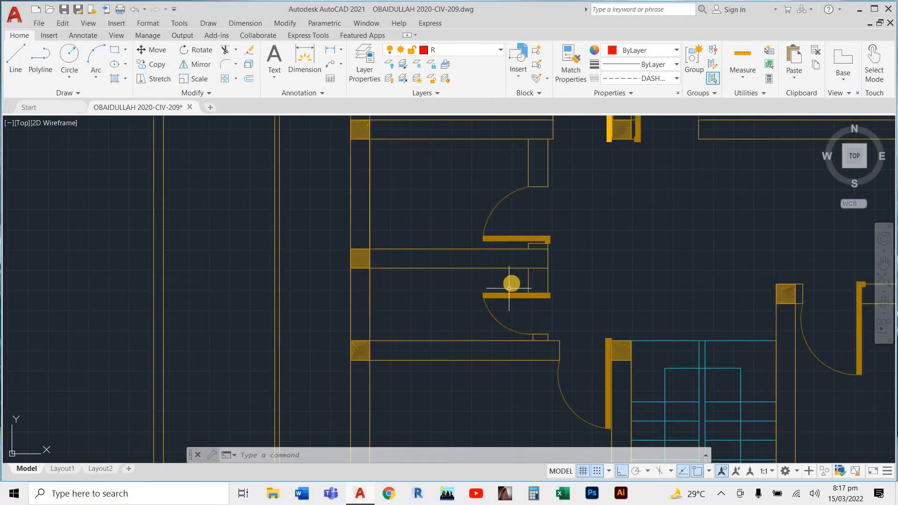
{"action": "left_click", "coordinate": [544, 275]}
{"action": "left_click", "coordinate": [483, 325]}
{"action": "key", "text": "Delete"}
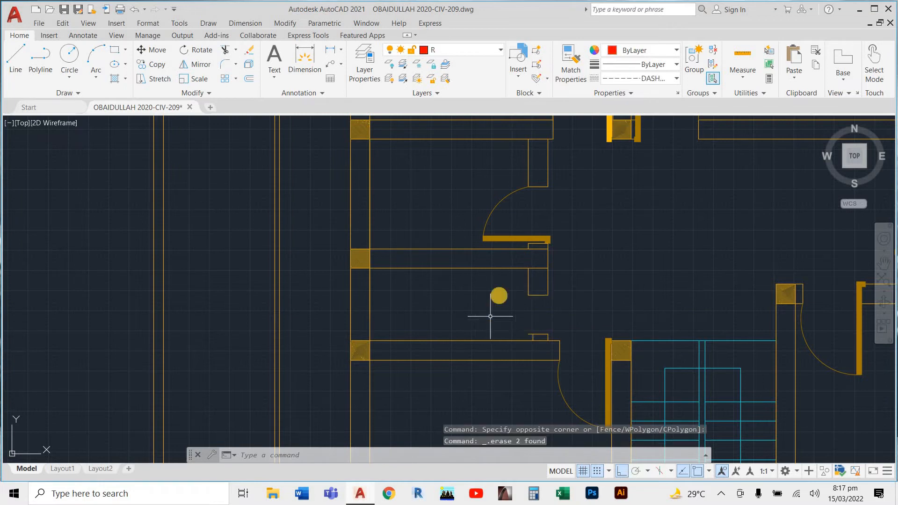
{"action": "left_click", "coordinate": [506, 185]}
{"action": "left_click", "coordinate": [477, 237]}
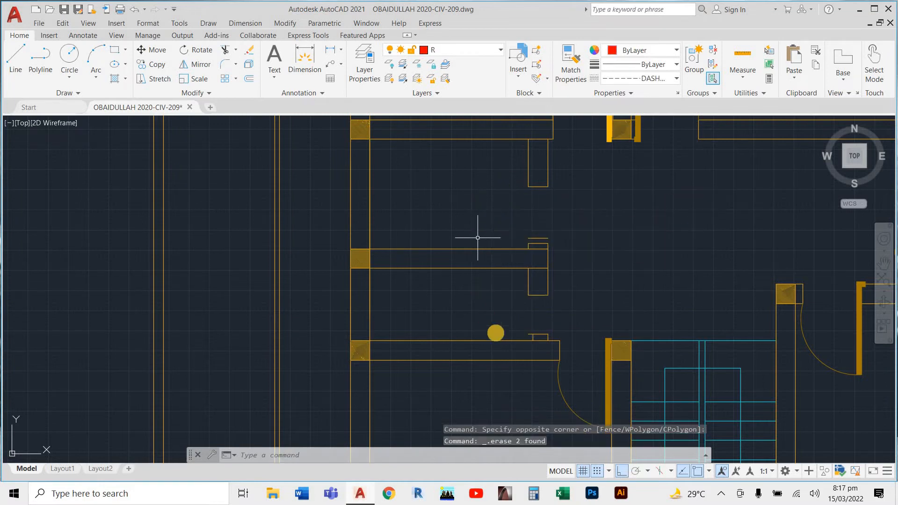
Erase the swing and leaf of the door just right of the central column above the corridor.
{"action": "scroll", "coordinate": [498, 315], "scroll_direction": "down", "scroll_amount": 5}
{"action": "scroll", "coordinate": [541, 286], "scroll_direction": "up", "scroll_amount": 5}
{"action": "left_click", "coordinate": [557, 223]}
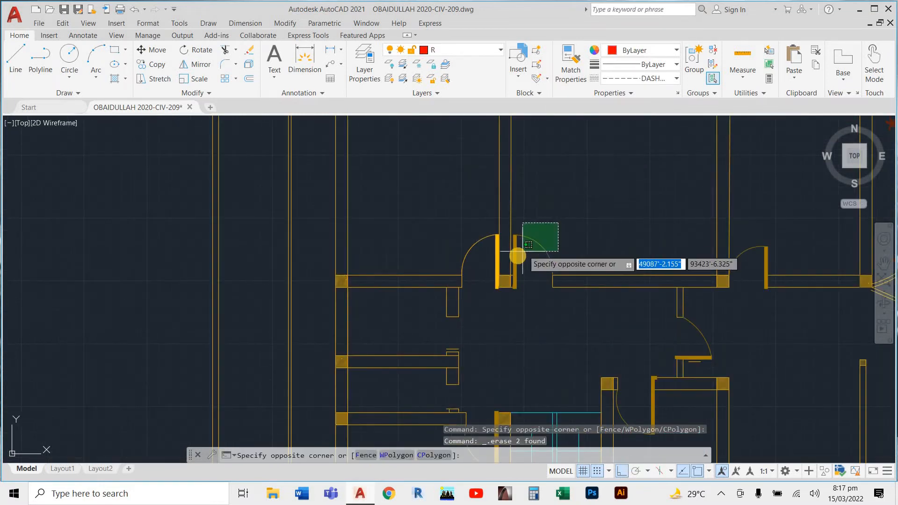
{"action": "left_click", "coordinate": [515, 268]}
{"action": "key", "text": "Delete"}
Erase the swing and thick leaf of the door just left of the central column above the corridor.
{"action": "scroll", "coordinate": [515, 269], "scroll_direction": "up", "scroll_amount": 5}
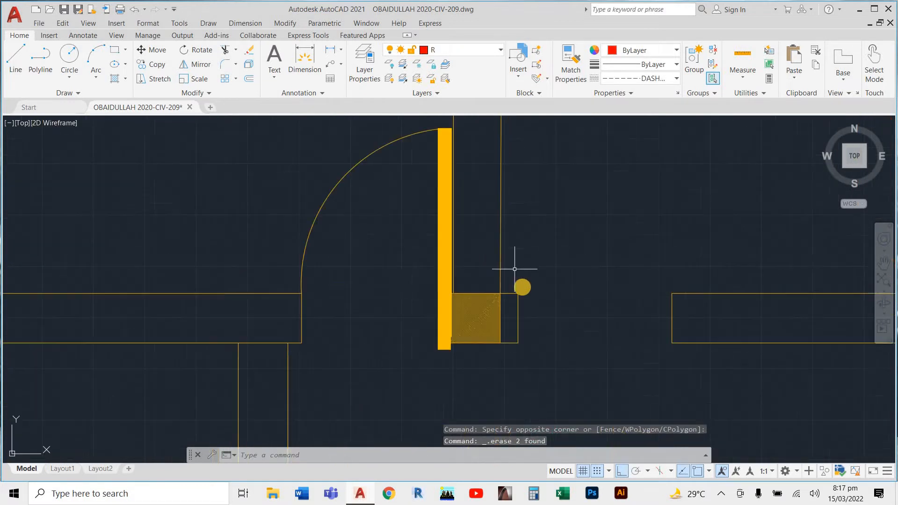
{"action": "left_click", "coordinate": [360, 152]}
{"action": "key", "text": "Delete"}
{"action": "scroll", "coordinate": [427, 190], "scroll_direction": "up", "scroll_amount": 4}
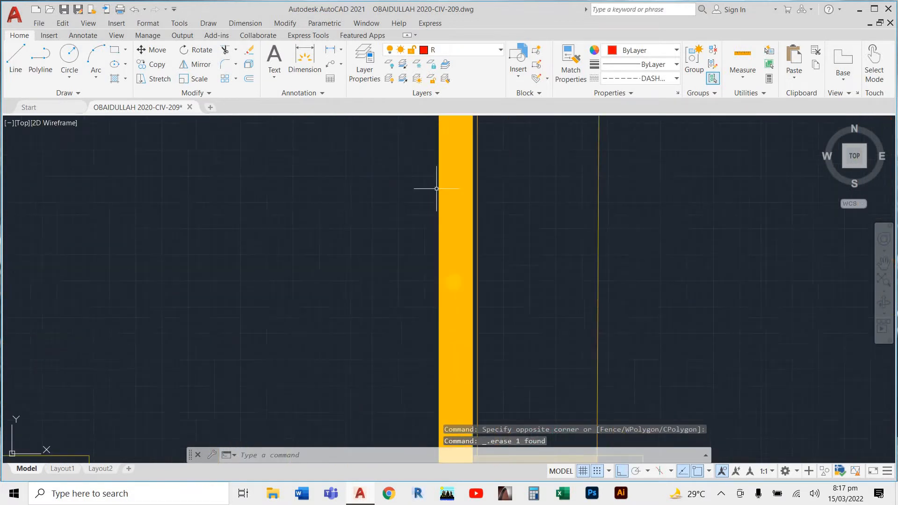
{"action": "scroll", "coordinate": [453, 253], "scroll_direction": "down", "scroll_amount": 5}
{"action": "scroll", "coordinate": [459, 279], "scroll_direction": "up", "scroll_amount": 3}
{"action": "scroll", "coordinate": [459, 280], "scroll_direction": "up", "scroll_amount": 2}
{"action": "left_click", "coordinate": [473, 154]}
{"action": "left_click", "coordinate": [435, 236]}
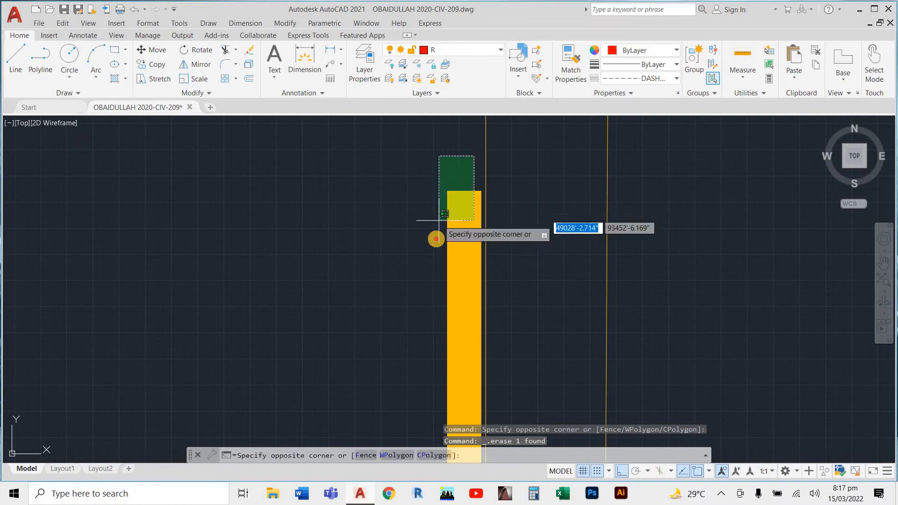
{"action": "key", "text": "Delete"}
Erase the swing and leaf of the lower-left room's door beside the staircase.
{"action": "scroll", "coordinate": [439, 236], "scroll_direction": "down", "scroll_amount": 5}
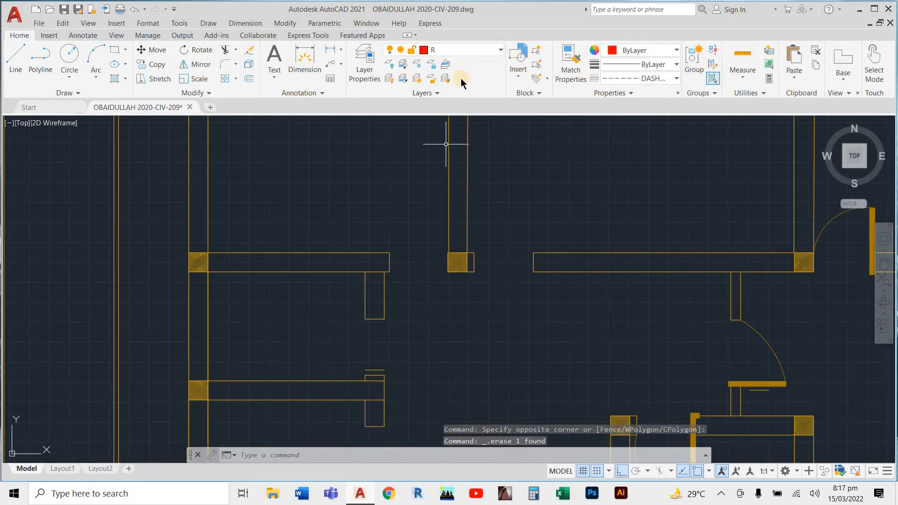
{"action": "scroll", "coordinate": [493, 201], "scroll_direction": "down", "scroll_amount": 5}
{"action": "scroll", "coordinate": [512, 255], "scroll_direction": "up", "scroll_amount": 5}
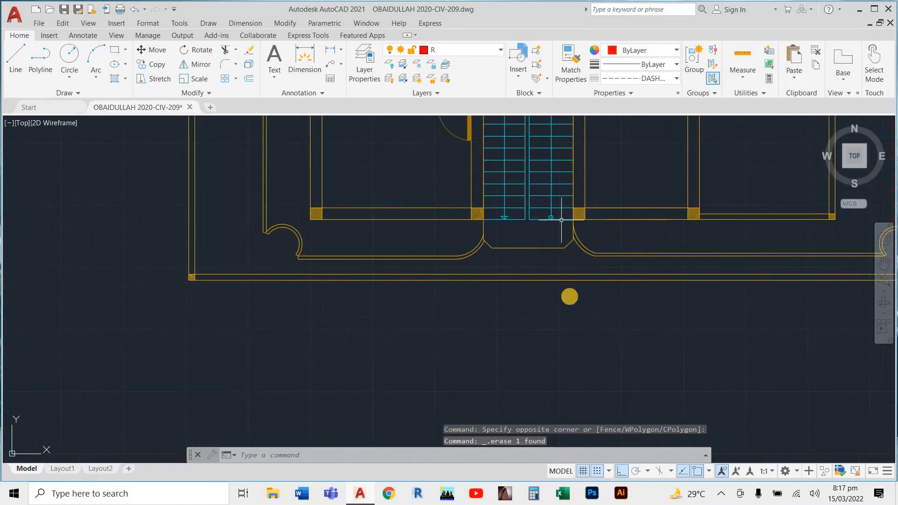
{"action": "scroll", "coordinate": [568, 288], "scroll_direction": "down", "scroll_amount": 5}
{"action": "scroll", "coordinate": [550, 225], "scroll_direction": "up", "scroll_amount": 5}
{"action": "scroll", "coordinate": [524, 288], "scroll_direction": "up", "scroll_amount": 6}
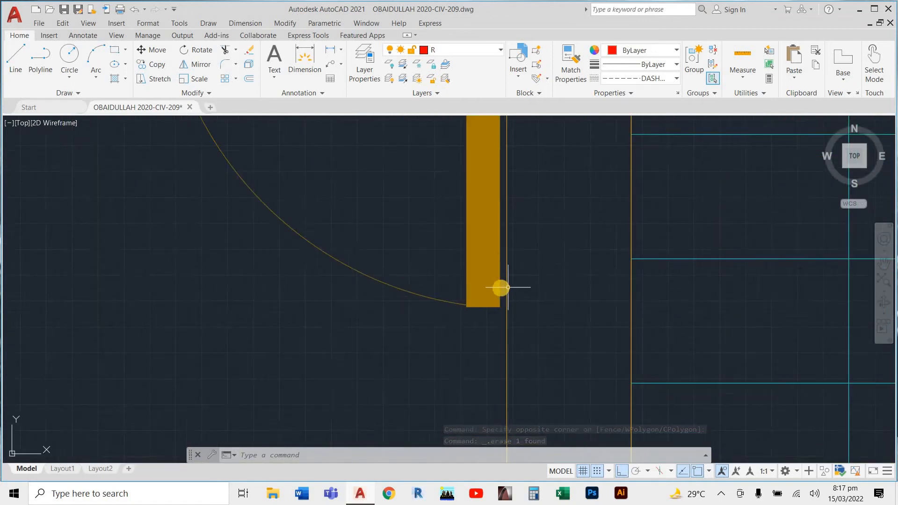
{"action": "left_click", "coordinate": [510, 288]}
{"action": "left_click", "coordinate": [274, 325]}
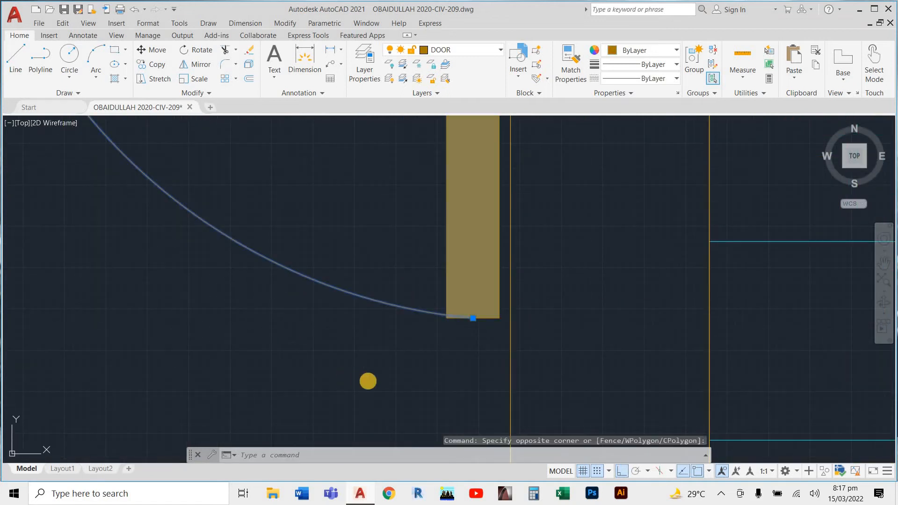
{"action": "key", "text": "Delete"}
Erase the leftover short door lines at the lower and upper openings of the two small rooms.
{"action": "scroll", "coordinate": [343, 297], "scroll_direction": "down", "scroll_amount": 3}
{"action": "scroll", "coordinate": [313, 279], "scroll_direction": "up", "scroll_amount": 4}
{"action": "left_click", "coordinate": [225, 298]}
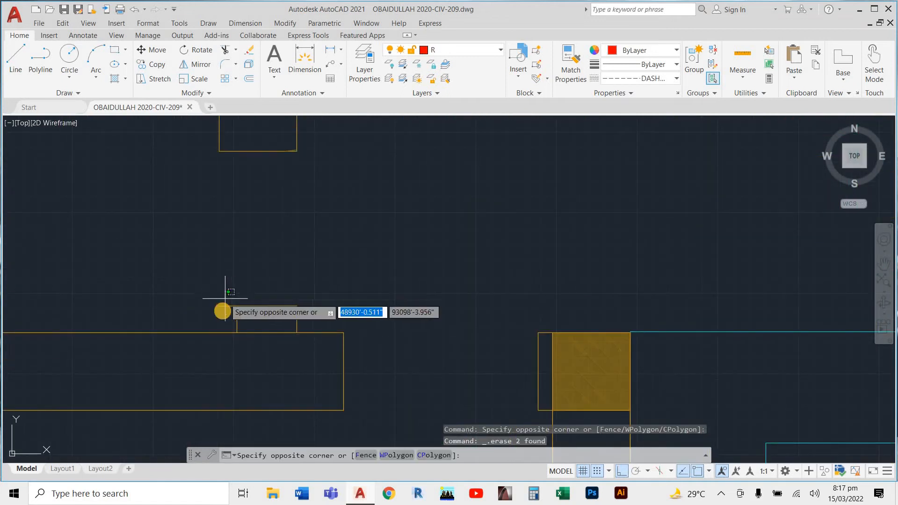
{"action": "left_click", "coordinate": [220, 316]}
{"action": "key", "text": "Delete"}
{"action": "scroll", "coordinate": [239, 348], "scroll_direction": "down", "scroll_amount": 6}
{"action": "scroll", "coordinate": [243, 238], "scroll_direction": "up", "scroll_amount": 6}
{"action": "left_click", "coordinate": [265, 245]}
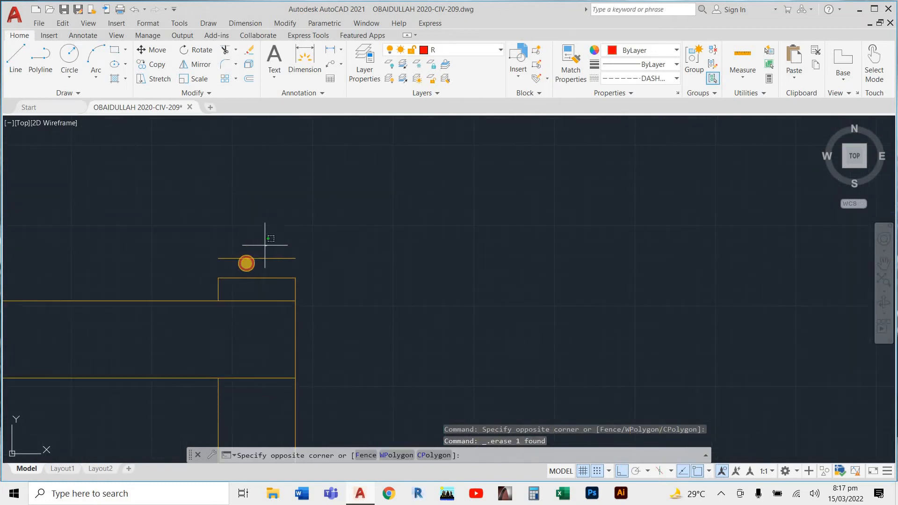
{"action": "left_click", "coordinate": [245, 261]}
{"action": "key", "text": "Delete"}
Erase the corridor partition door above the room right of the staircase, along with its leftover short line.
{"action": "scroll", "coordinate": [339, 294], "scroll_direction": "down", "scroll_amount": 5}
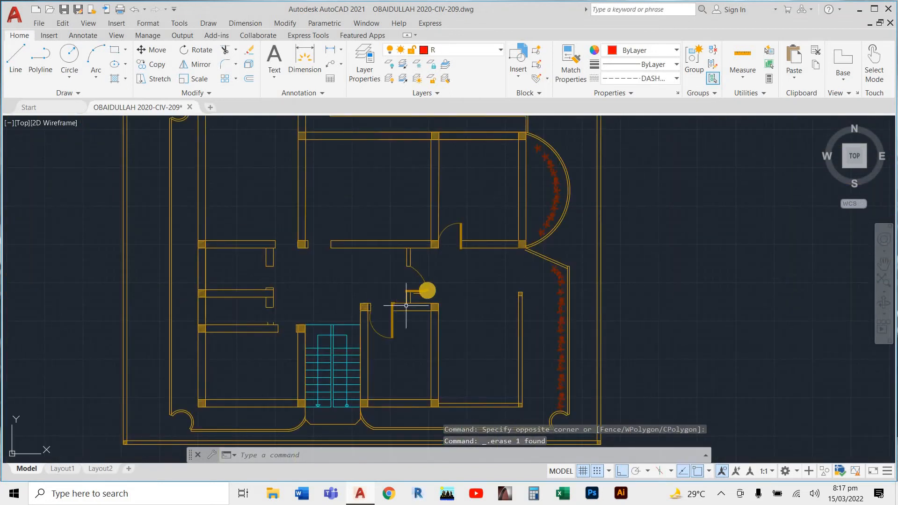
{"action": "scroll", "coordinate": [406, 305], "scroll_direction": "up", "scroll_amount": 5}
{"action": "left_click", "coordinate": [428, 249]}
{"action": "left_click", "coordinate": [392, 302]}
{"action": "key", "text": "Delete"}
{"action": "left_click", "coordinate": [402, 254]}
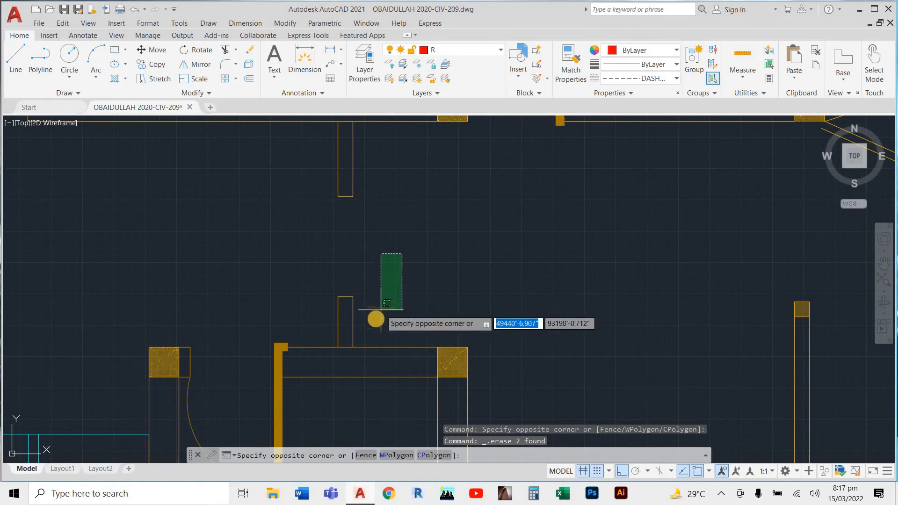
{"action": "left_click", "coordinate": [381, 308]}
{"action": "key", "text": "Delete"}
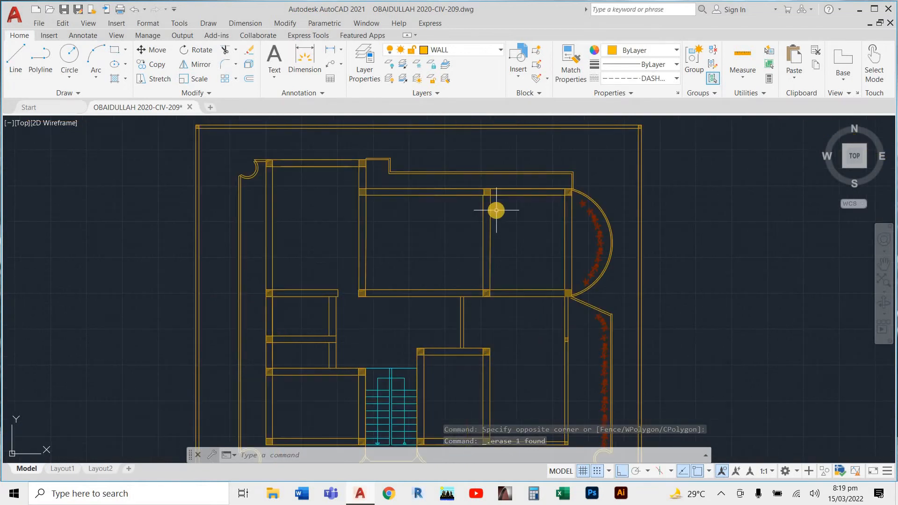
{"action": "scroll", "coordinate": [432, 188], "scroll_direction": "down", "scroll_amount": 4}
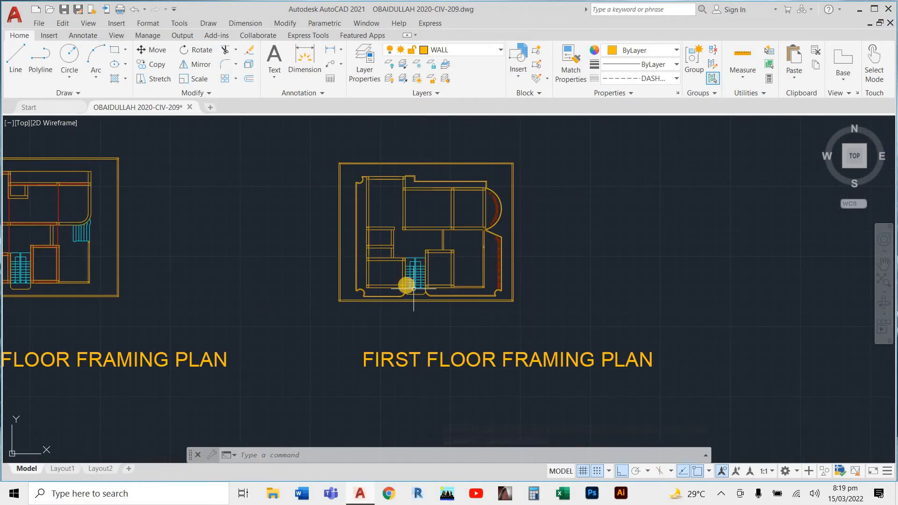
{"action": "scroll", "coordinate": [401, 223], "scroll_direction": "up", "scroll_amount": 5}
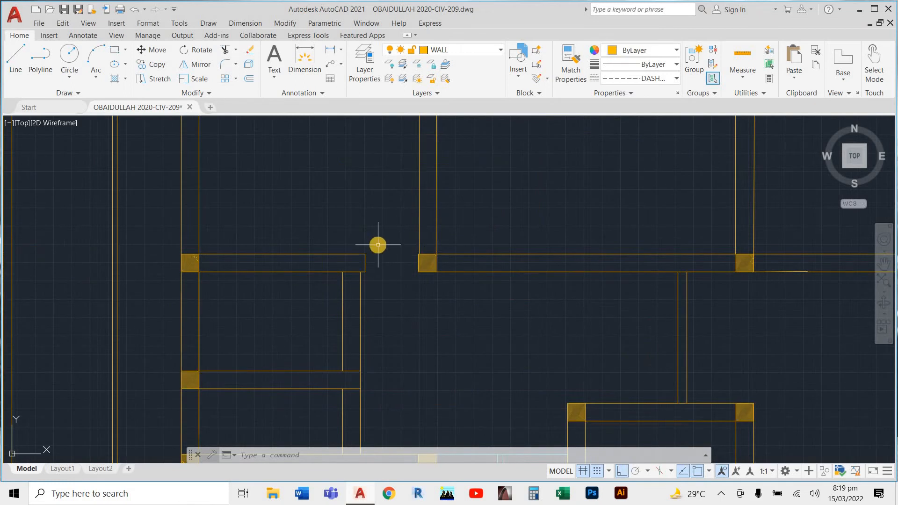
Draw two lines across the wall gap above the two small rooms, joining the upper and lower wall faces to the corridor column.
{"action": "key", "text": "Return"}
{"action": "scroll", "coordinate": [356, 262], "scroll_direction": "up", "scroll_amount": 3}
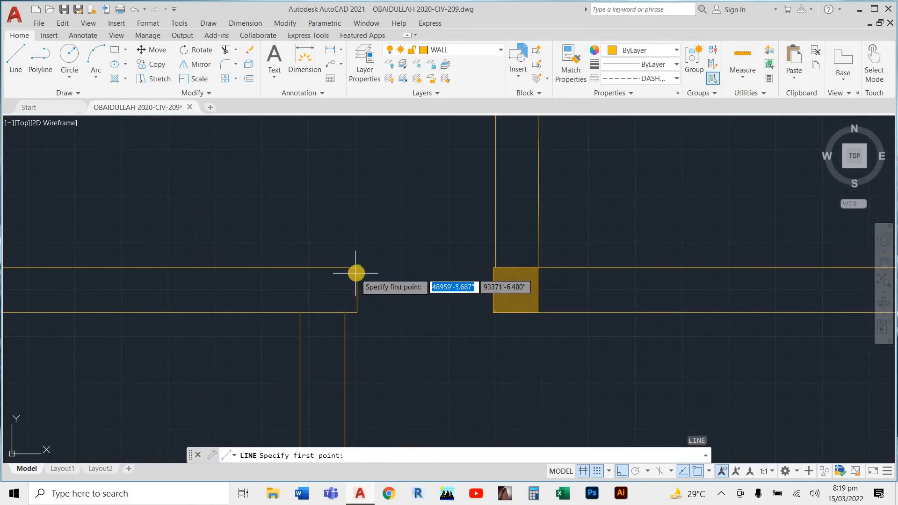
{"action": "left_click", "coordinate": [357, 268]}
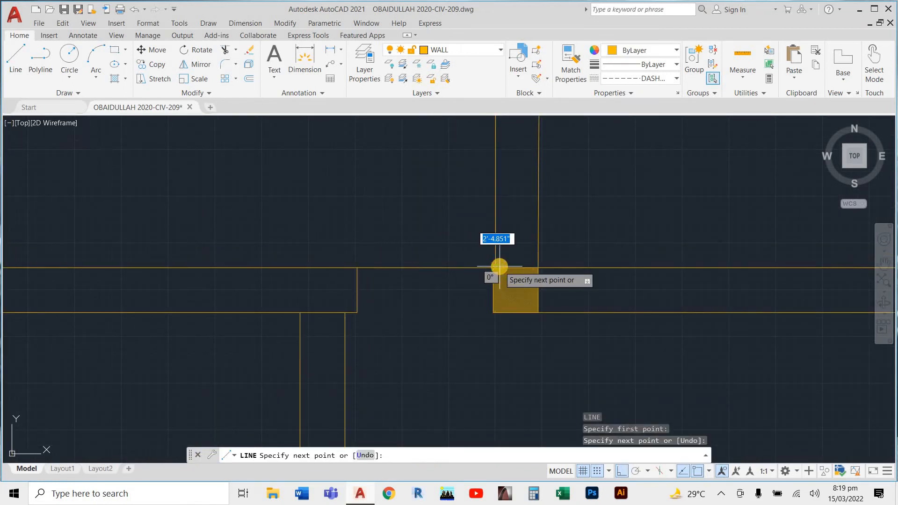
{"action": "key", "text": "Escape"}
{"action": "type", "text": "l"}
{"action": "key", "text": "Return"}
{"action": "left_click", "coordinate": [357, 312]}
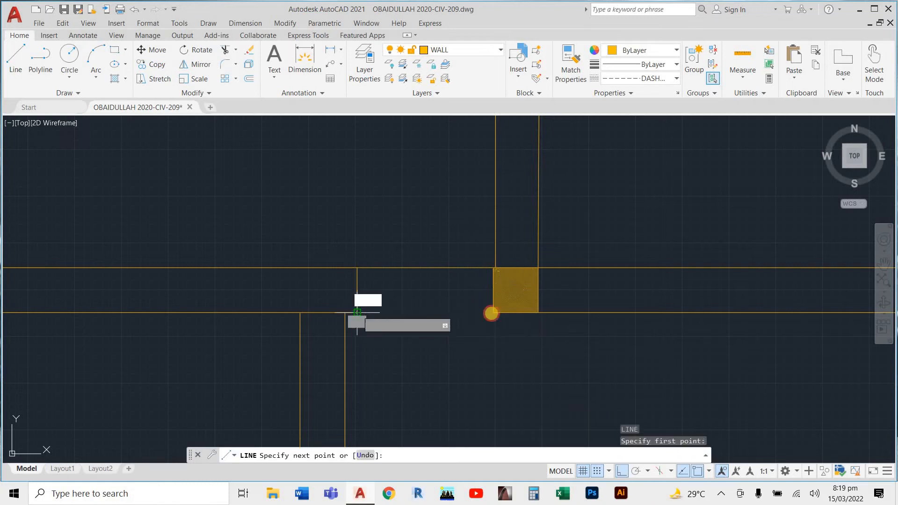
{"action": "key", "text": "Escape"}
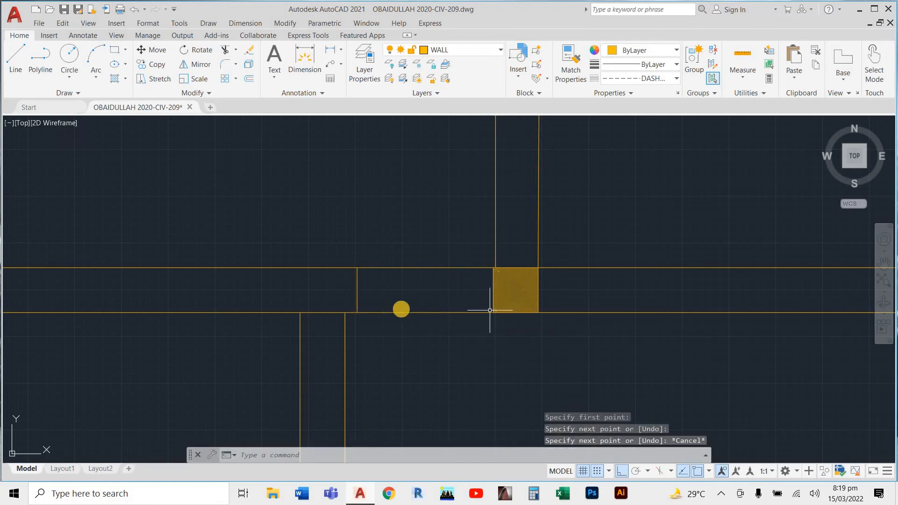
Erase the short end line crossing the wall where the gap above the small rooms was closed.
{"action": "left_click_drag", "start_coordinate": [400, 296], "coordinate": [313, 301]}
{"action": "key", "text": "Delete"}
{"action": "scroll", "coordinate": [377, 297], "scroll_direction": "down", "scroll_amount": 10}
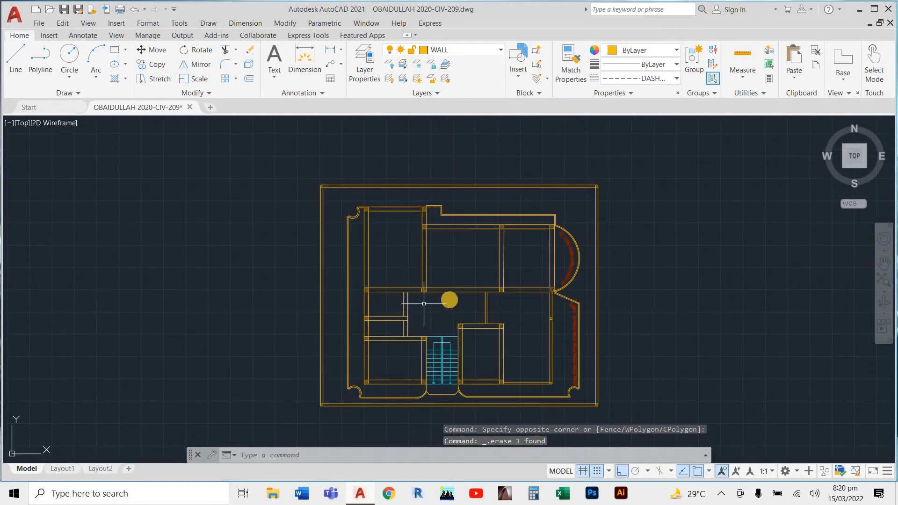
Make layer R current and turn Ortho off.
{"action": "scroll", "coordinate": [370, 186], "scroll_direction": "up", "scroll_amount": 5}
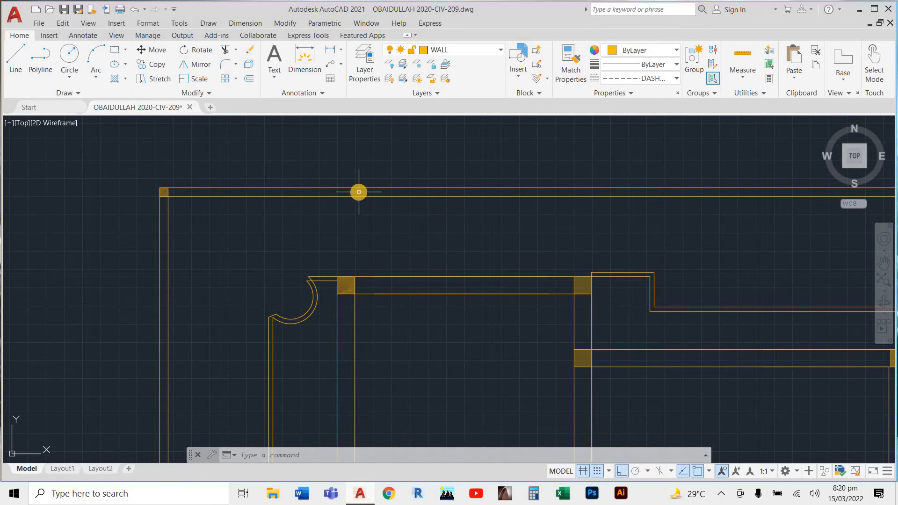
{"action": "left_click", "coordinate": [463, 50]}
{"action": "left_click", "coordinate": [456, 152]}
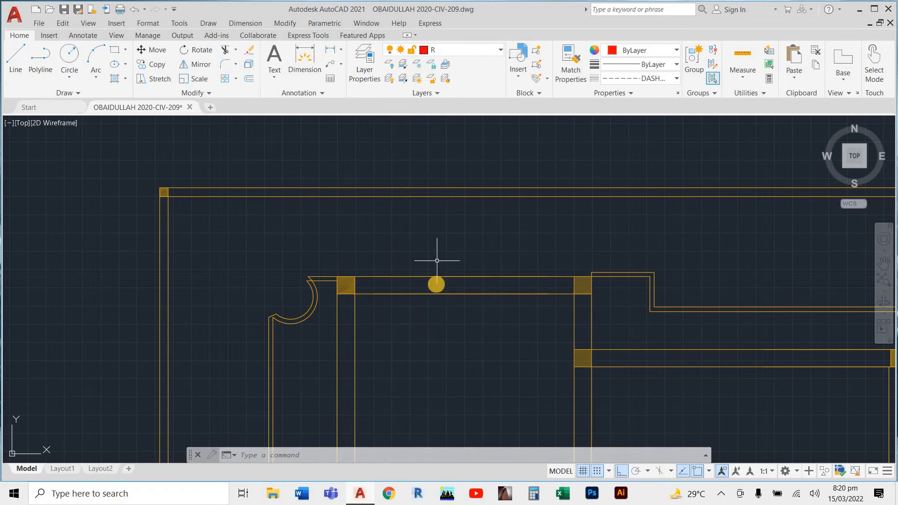
{"action": "key", "text": "Return"}
{"action": "key", "text": "F8"}
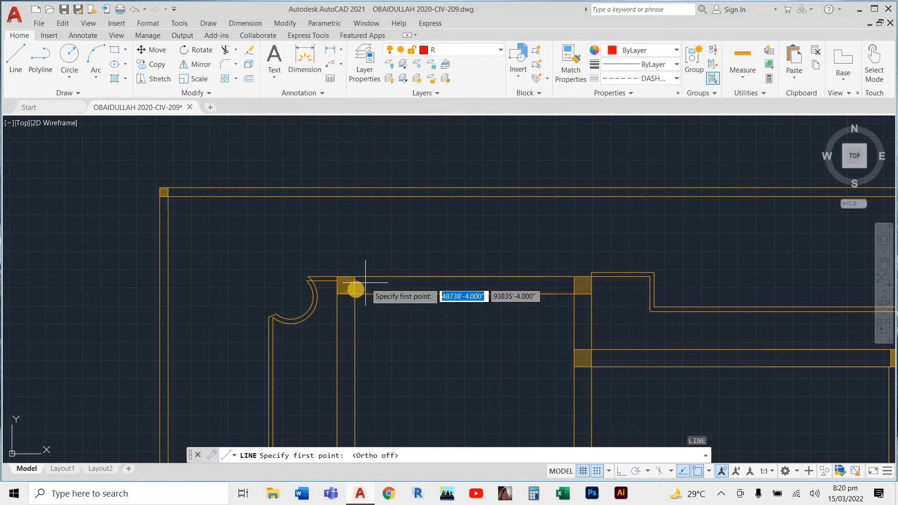
{"action": "scroll", "coordinate": [355, 287], "scroll_direction": "up", "scroll_amount": 5}
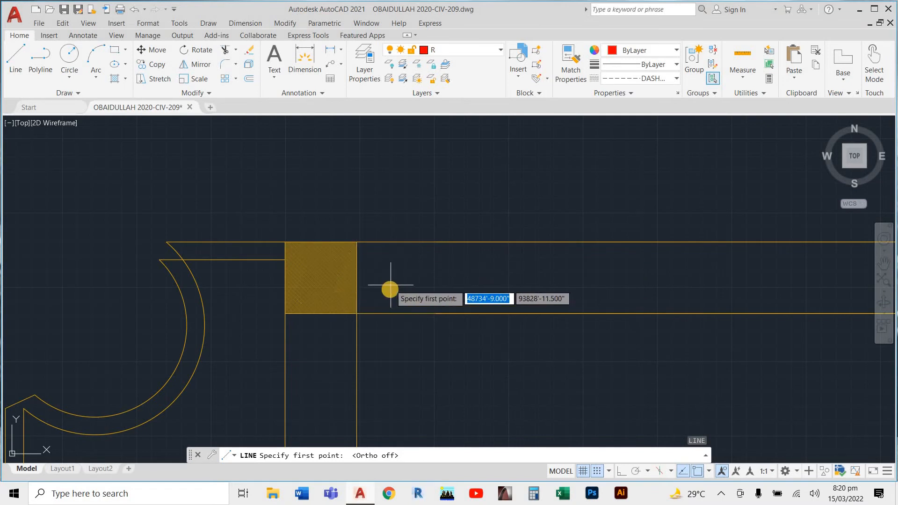
{"action": "key", "text": "Escape"}
Draw a beam centreline between the top-left room's two upper columns, starting at the midpoint between two points (M2P) on the first column's face.
{"action": "type", "text": "L"}
{"action": "key", "text": "Return"}
{"action": "type", "text": "M"}
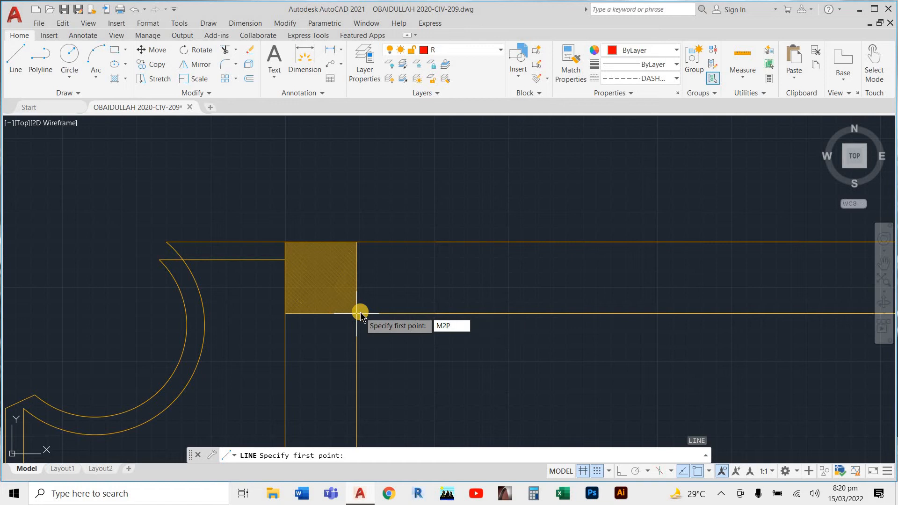
{"action": "type", "text": "2P"}
{"action": "key", "text": "Return"}
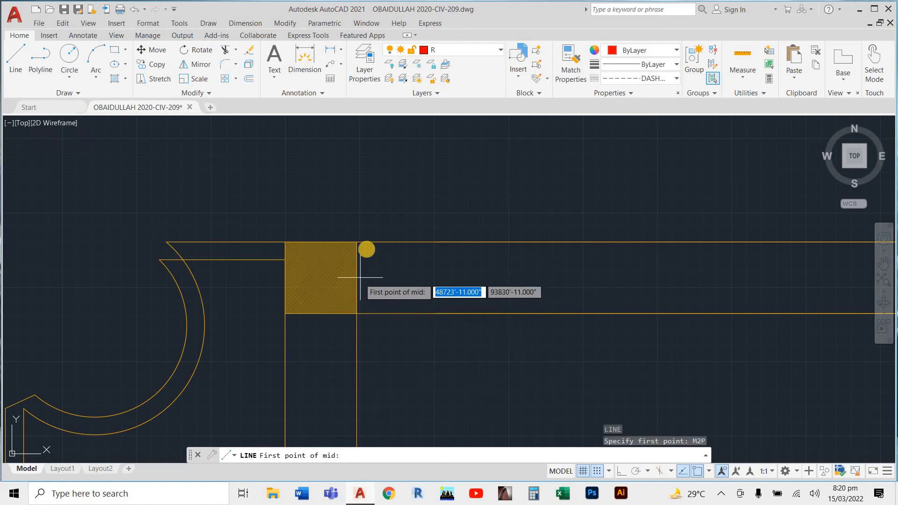
{"action": "left_click", "coordinate": [357, 242]}
{"action": "left_click", "coordinate": [357, 314]}
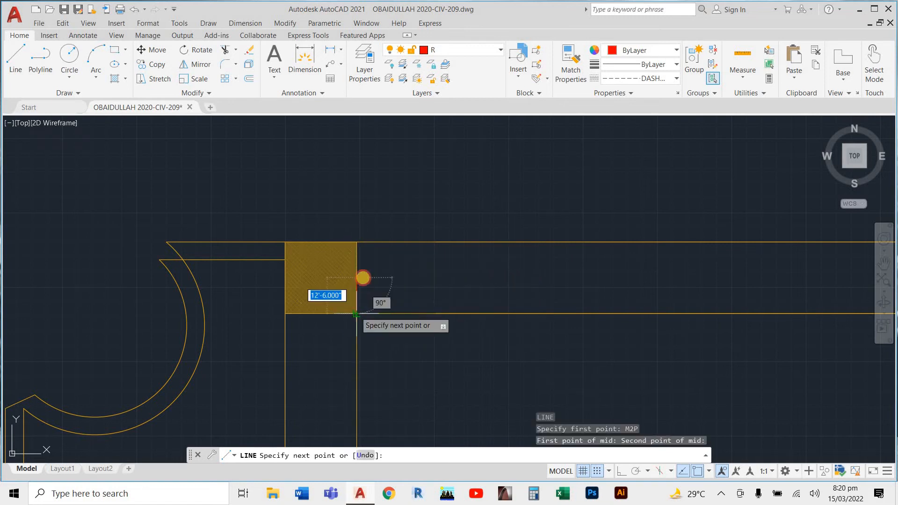
{"action": "scroll", "coordinate": [363, 275], "scroll_direction": "down", "scroll_amount": 5}
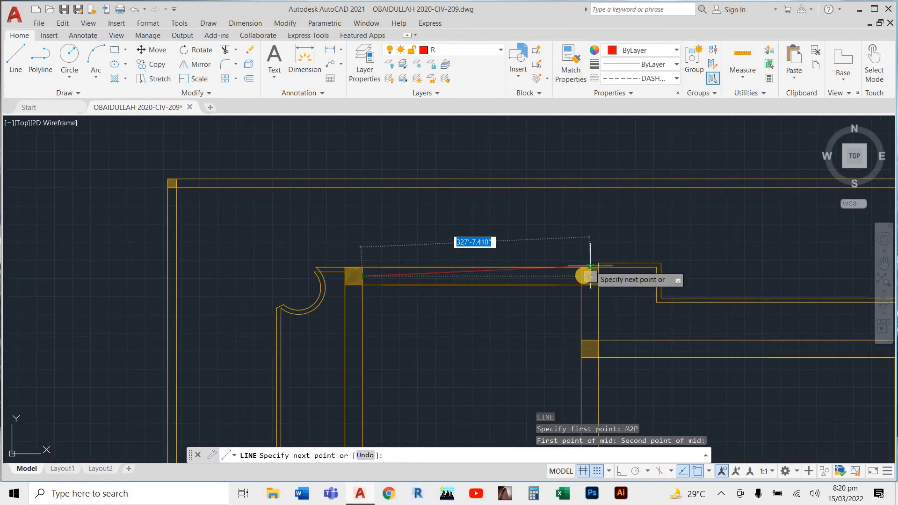
{"action": "scroll", "coordinate": [576, 279], "scroll_direction": "up", "scroll_amount": 4}
{"action": "scroll", "coordinate": [563, 288], "scroll_direction": "up", "scroll_amount": 6}
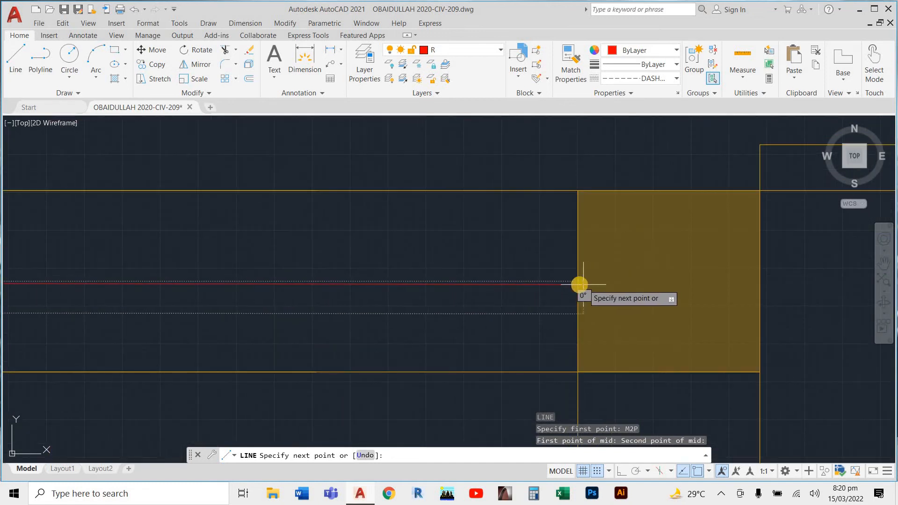
{"action": "key", "text": "Escape"}
Draw a vertical beam centreline from the top-left room's upper-right column down to the column directly below it.
{"action": "scroll", "coordinate": [413, 321], "scroll_direction": "down", "scroll_amount": 4}
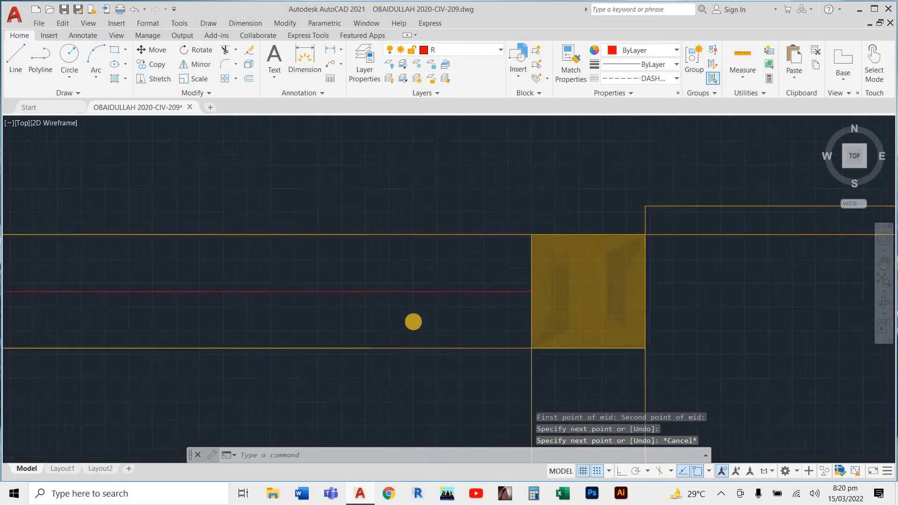
{"action": "type", "text": "l"}
{"action": "key", "text": "Return"}
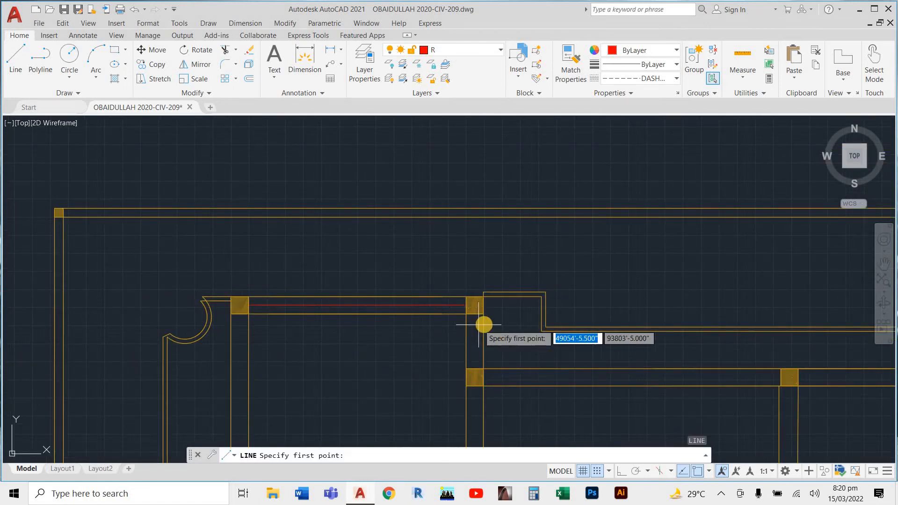
{"action": "left_click", "coordinate": [473, 314]}
{"action": "left_click", "coordinate": [475, 372]}
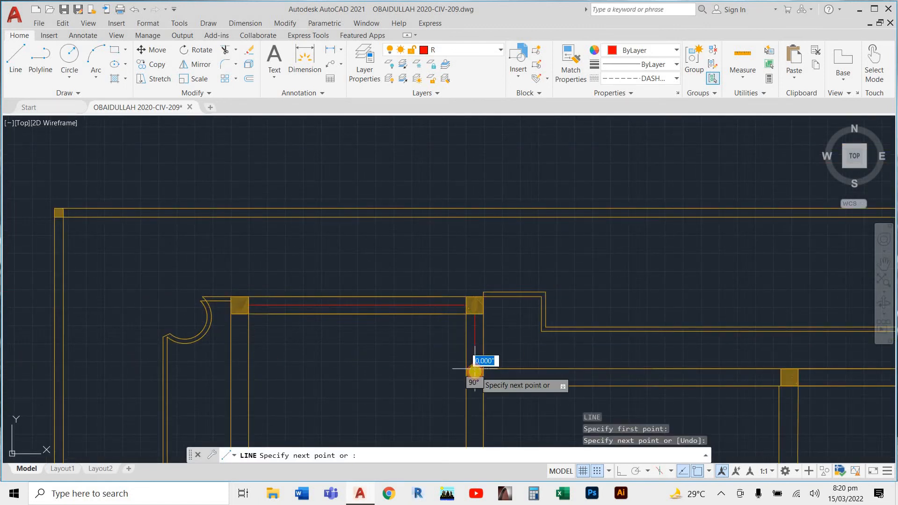
{"action": "key", "text": "Escape"}
Draw a horizontal beam centreline along the middle room's upper wall to its far column, with Ortho turned on.
{"action": "type", "text": "l"}
{"action": "key", "text": "Return"}
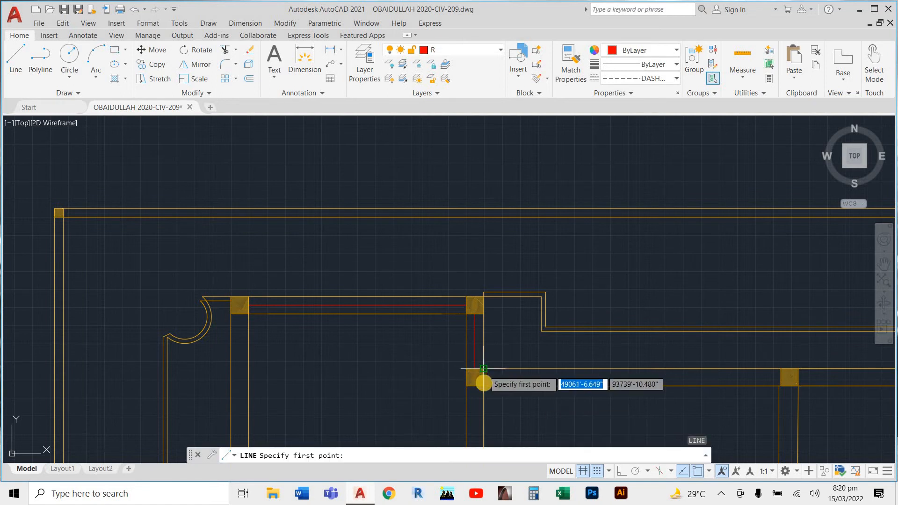
{"action": "scroll", "coordinate": [480, 374], "scroll_direction": "up", "scroll_amount": 2}
{"action": "scroll", "coordinate": [482, 377], "scroll_direction": "up", "scroll_amount": 4}
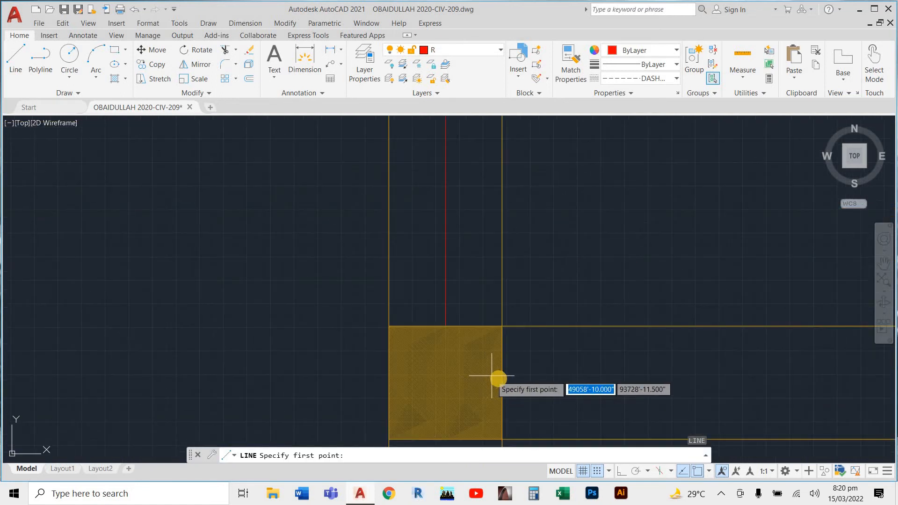
{"action": "left_click", "coordinate": [501, 381]}
{"action": "scroll", "coordinate": [499, 379], "scroll_direction": "down", "scroll_amount": 5}
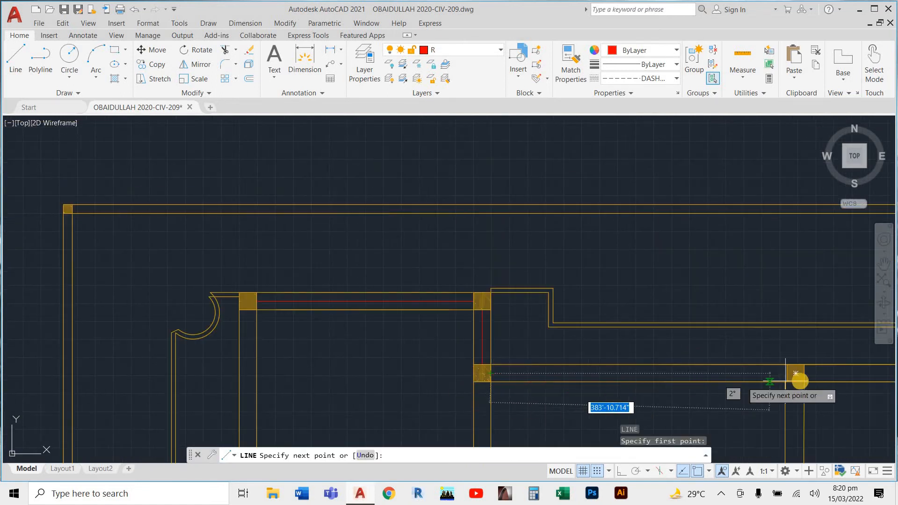
{"action": "scroll", "coordinate": [792, 374], "scroll_direction": "up", "scroll_amount": 5}
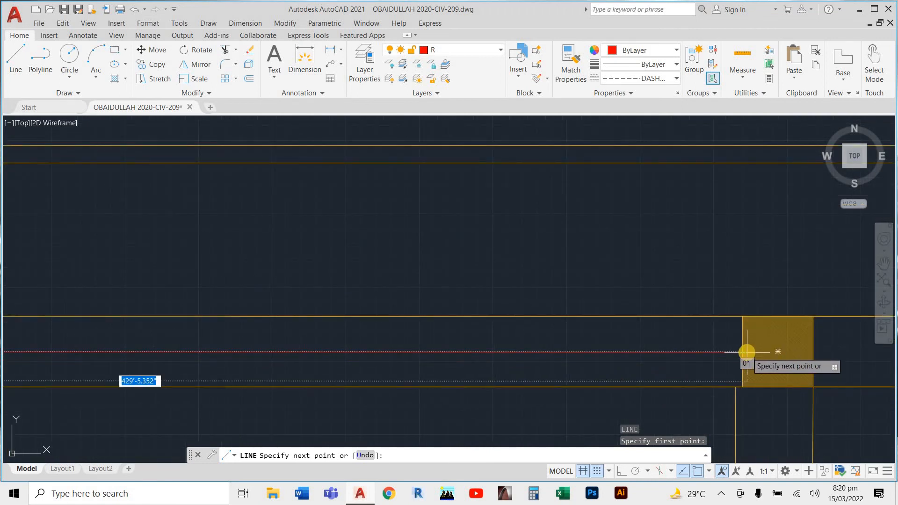
{"action": "key", "text": "F8"}
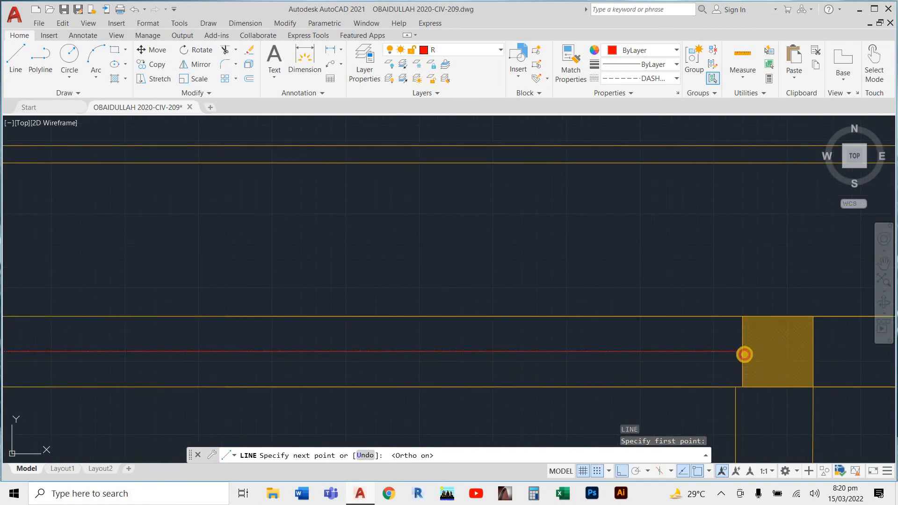
{"action": "key", "text": "Escape"}
Draw a horizontal beam centreline along the top-right room's upper wall to the column beside the curved balcony.
{"action": "scroll", "coordinate": [512, 321], "scroll_direction": "down", "scroll_amount": 5}
{"action": "scroll", "coordinate": [419, 319], "scroll_direction": "up", "scroll_amount": 2}
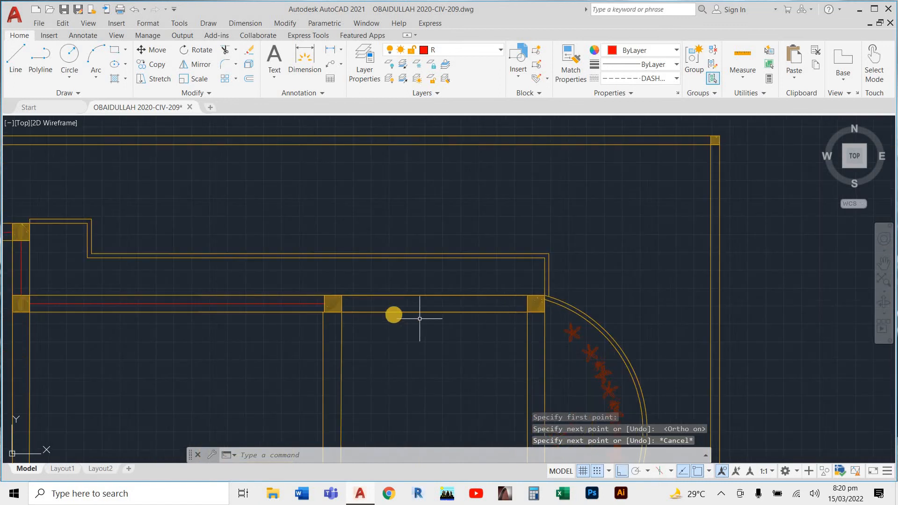
{"action": "type", "text": "l"}
{"action": "key", "text": "Return"}
{"action": "left_click", "coordinate": [334, 304]}
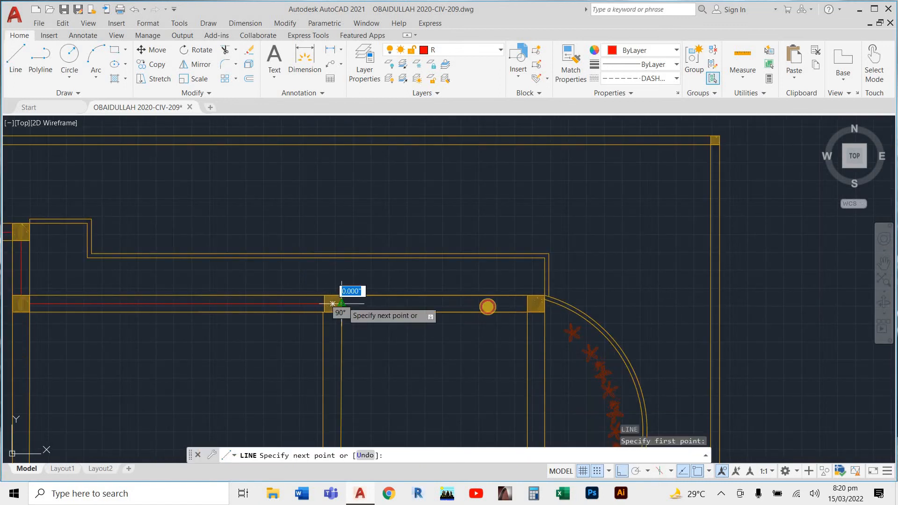
{"action": "left_click", "coordinate": [536, 303]}
{"action": "key", "text": "Escape"}
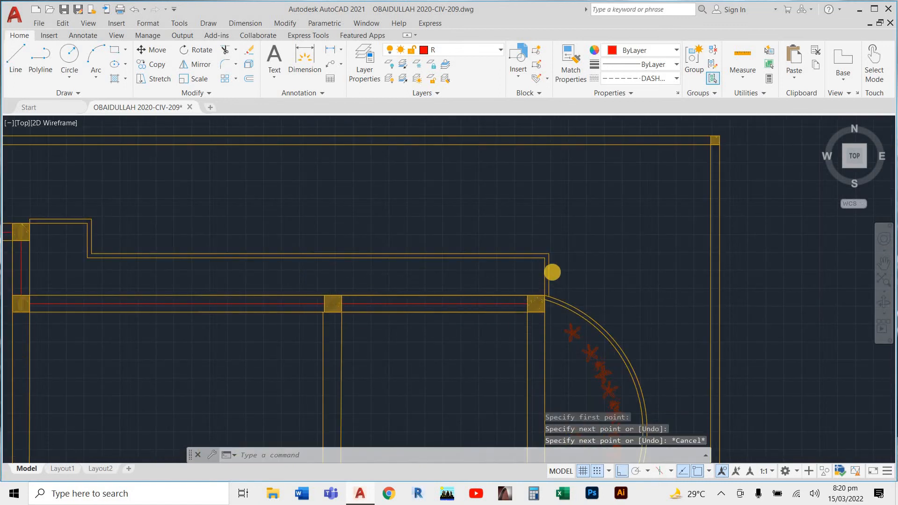
Draw a vertical beam centreline in the wall beside the curved balcony, from its upper column to its lower column.
{"action": "scroll", "coordinate": [553, 273], "scroll_direction": "down", "scroll_amount": 5}
{"action": "scroll", "coordinate": [552, 294], "scroll_direction": "up", "scroll_amount": 4}
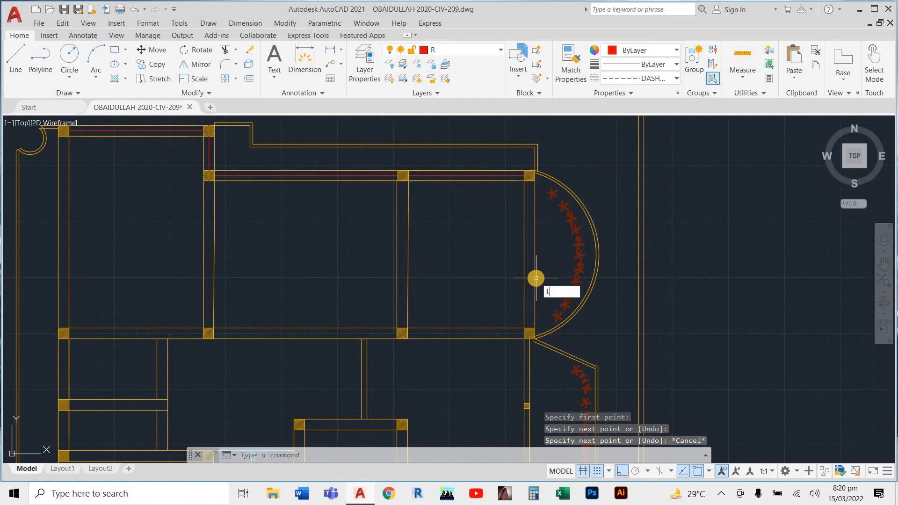
{"action": "type", "text": "L"}
{"action": "key", "text": "Return"}
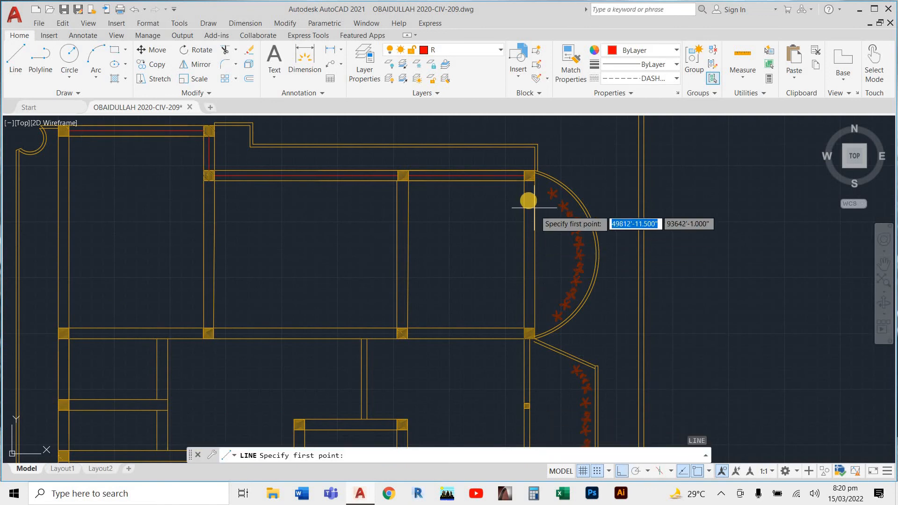
{"action": "scroll", "coordinate": [527, 180], "scroll_direction": "up", "scroll_amount": 3}
{"action": "left_click", "coordinate": [527, 180]}
{"action": "scroll", "coordinate": [533, 230], "scroll_direction": "down", "scroll_amount": 3}
{"action": "scroll", "coordinate": [540, 328], "scroll_direction": "up", "scroll_amount": 3}
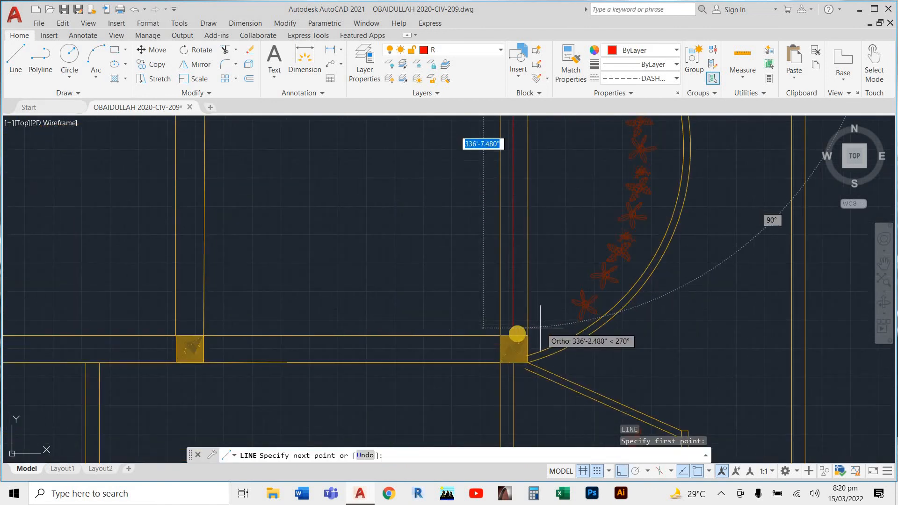
{"action": "key", "text": "Escape"}
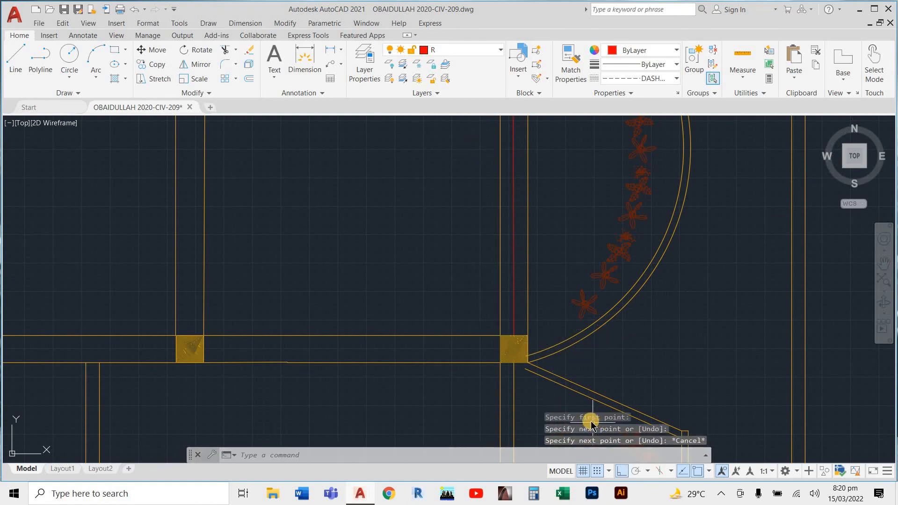
Draw a horizontal beam centreline along the top-right room's lower wall between its two columns.
{"action": "key", "text": "Return"}
{"action": "left_click", "coordinate": [204, 349]}
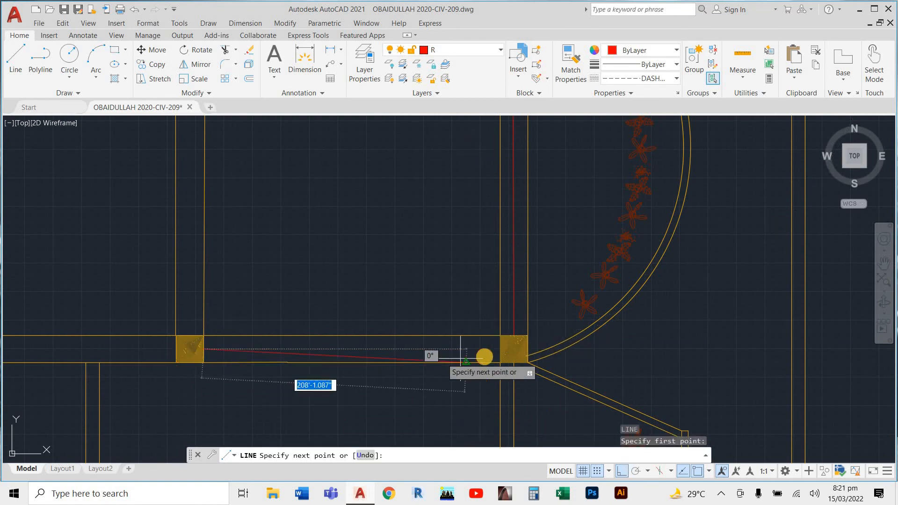
{"action": "key", "text": "Escape"}
{"action": "scroll", "coordinate": [559, 354], "scroll_direction": "down", "scroll_amount": 5}
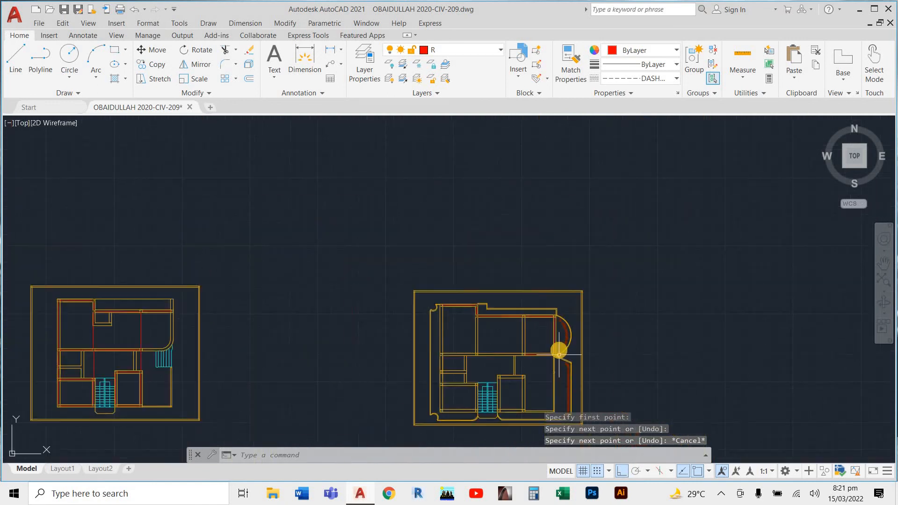
Draw a vertical beam centreline in the wall between the top-left and middle rooms, down to the corridor column.
{"action": "scroll", "coordinate": [543, 332], "scroll_direction": "up", "scroll_amount": 4}
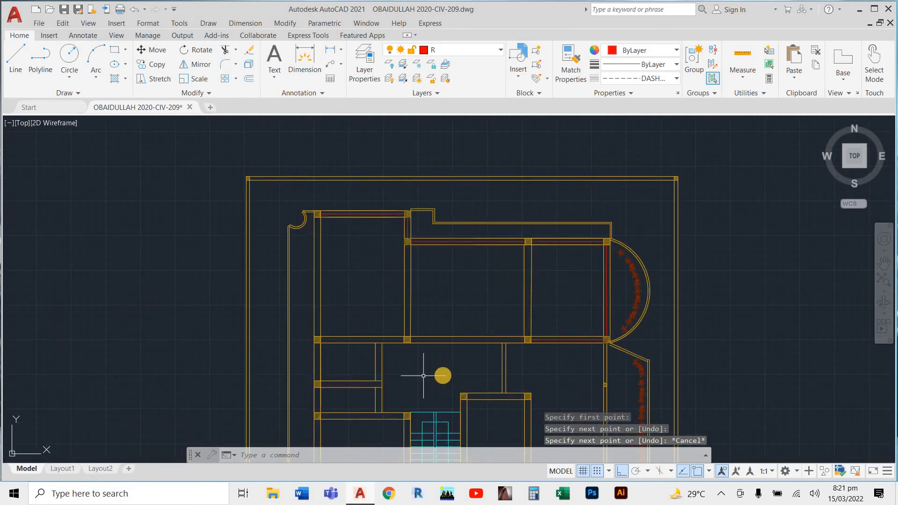
{"action": "type", "text": "l"}
{"action": "key", "text": "Return"}
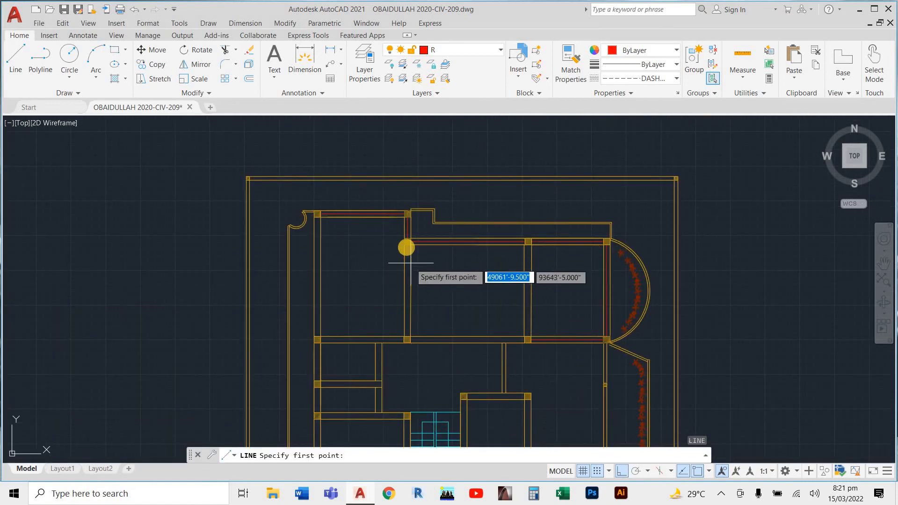
{"action": "left_click", "coordinate": [406, 247]}
{"action": "scroll", "coordinate": [407, 338], "scroll_direction": "up", "scroll_amount": 6}
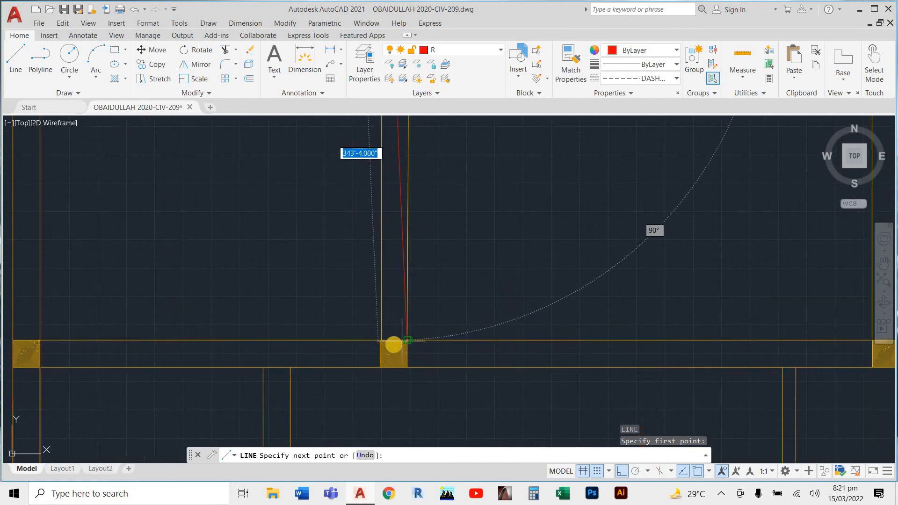
{"action": "left_click", "coordinate": [393, 345]}
{"action": "key", "text": "Escape"}
Examine the beam line arrangement between the columns in the ground floor framing plan.
{"action": "scroll", "coordinate": [498, 328], "scroll_direction": "down", "scroll_amount": 10}
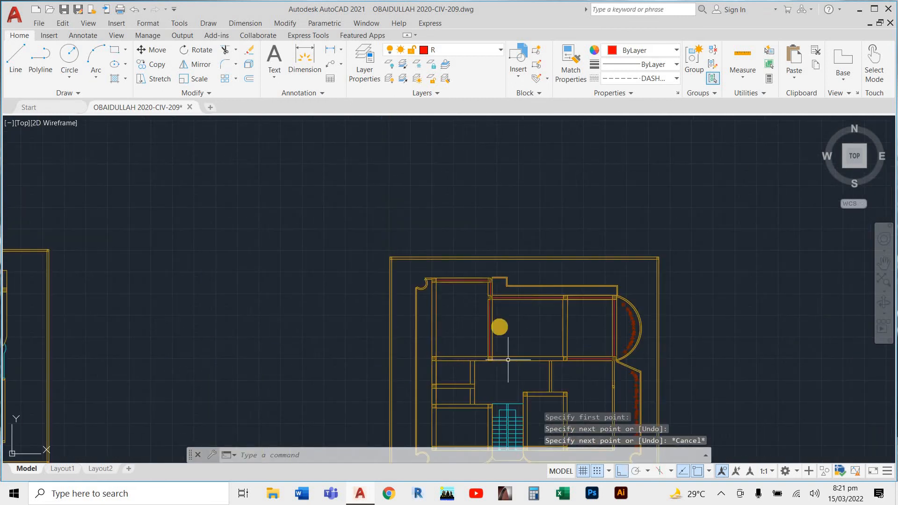
{"action": "scroll", "coordinate": [595, 277], "scroll_direction": "down", "scroll_amount": 2}
{"action": "scroll", "coordinate": [359, 270], "scroll_direction": "up", "scroll_amount": 8}
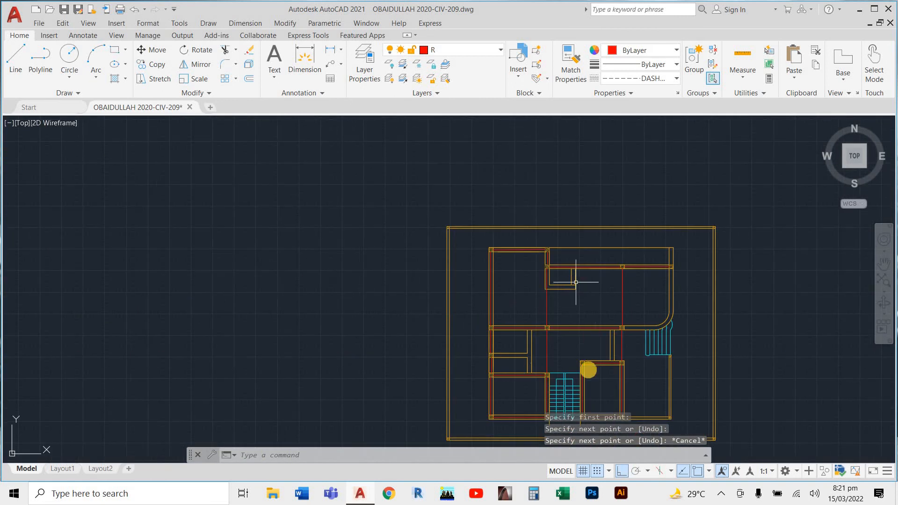
{"action": "scroll", "coordinate": [507, 304], "scroll_direction": "up", "scroll_amount": 6}
{"action": "scroll", "coordinate": [520, 169], "scroll_direction": "down", "scroll_amount": 3}
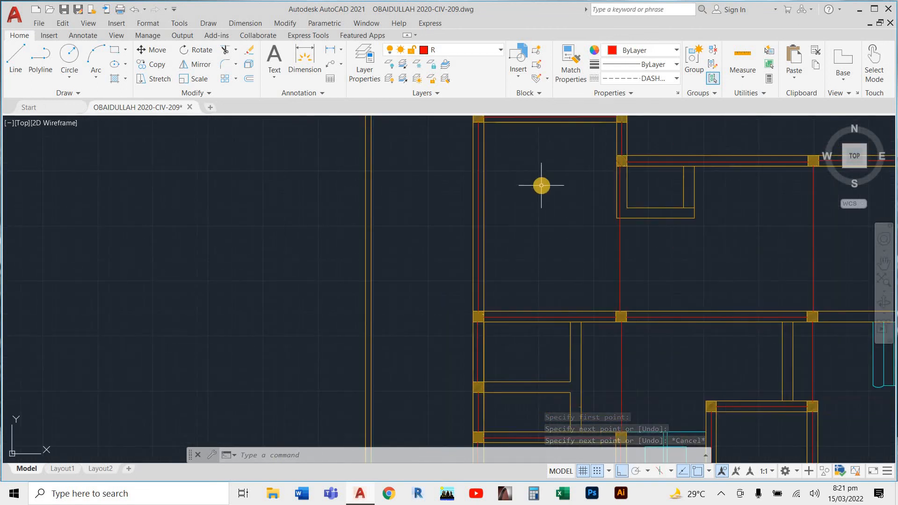
{"action": "scroll", "coordinate": [541, 184], "scroll_direction": "down", "scroll_amount": 5}
{"action": "scroll", "coordinate": [575, 233], "scroll_direction": "up", "scroll_amount": 6}
{"action": "scroll", "coordinate": [597, 301], "scroll_direction": "down", "scroll_amount": 8}
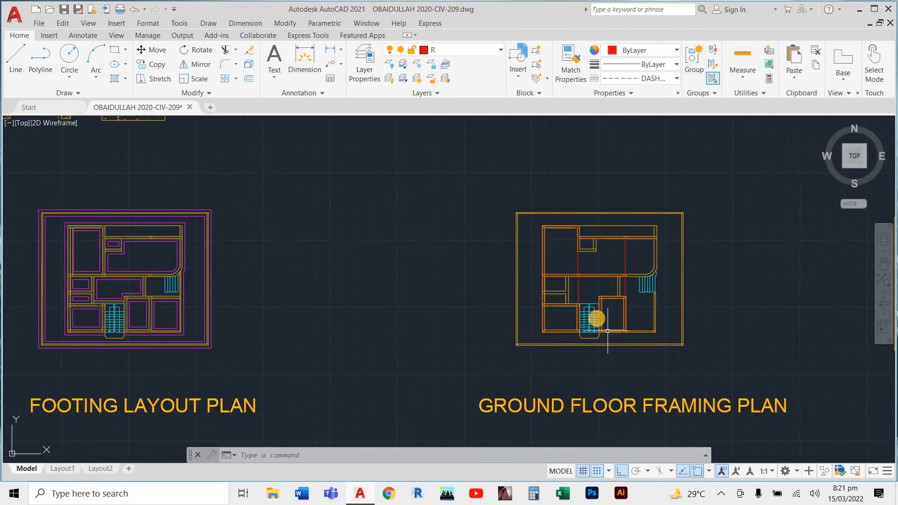